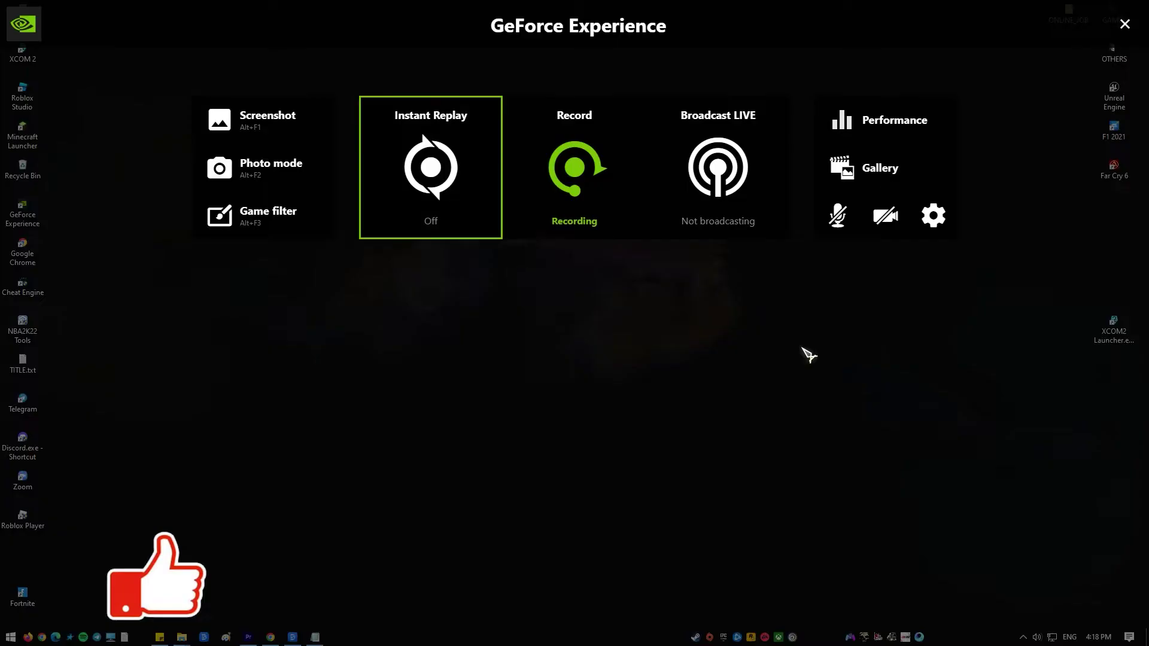
Review the overlay's HUD layout options for camera, status indicator, performance, viewers and comments, and open the keyboard shortcuts settings.
{"action": "left_click", "coordinate": [933, 215]}
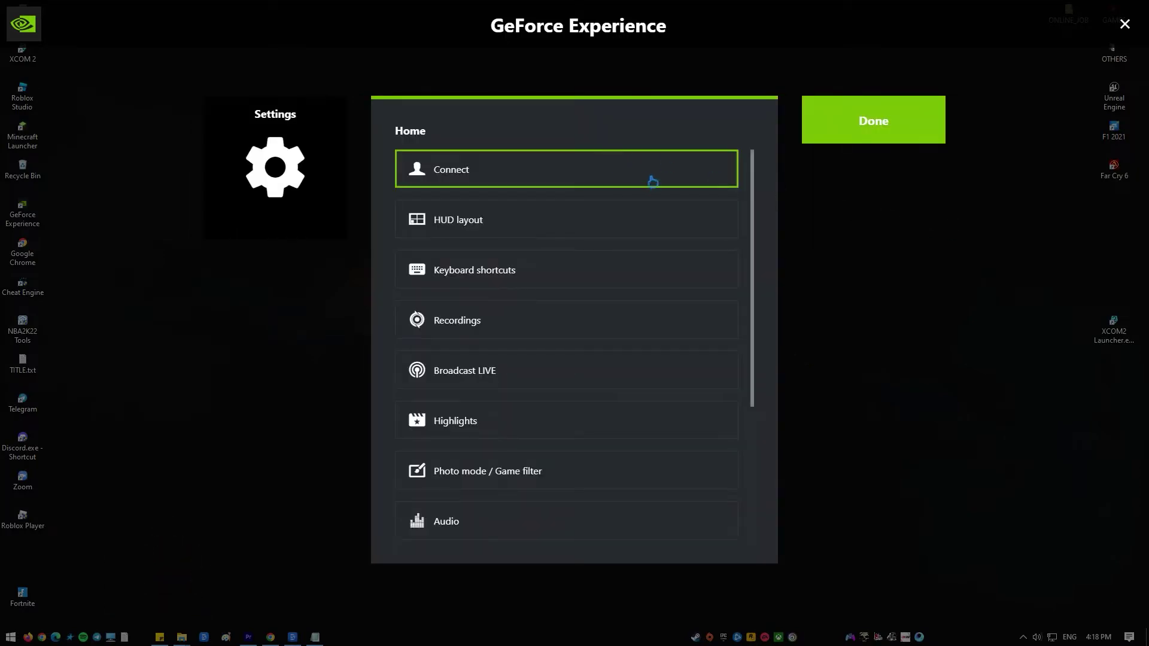
{"action": "left_click", "coordinate": [570, 235]}
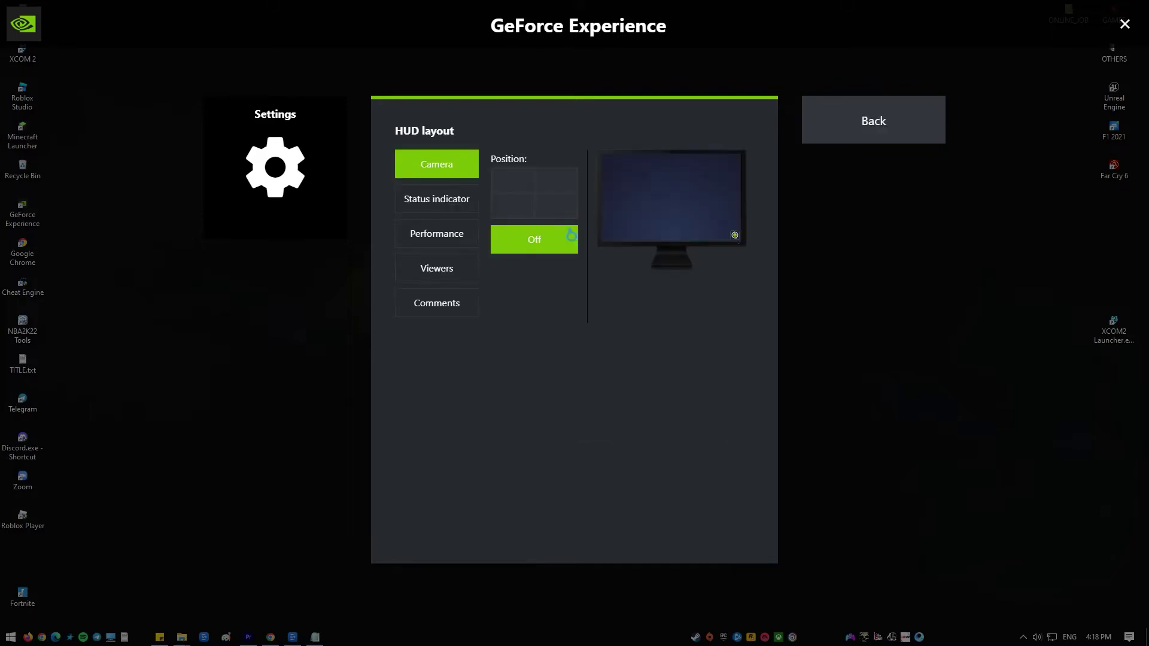
{"action": "left_click", "coordinate": [446, 210]}
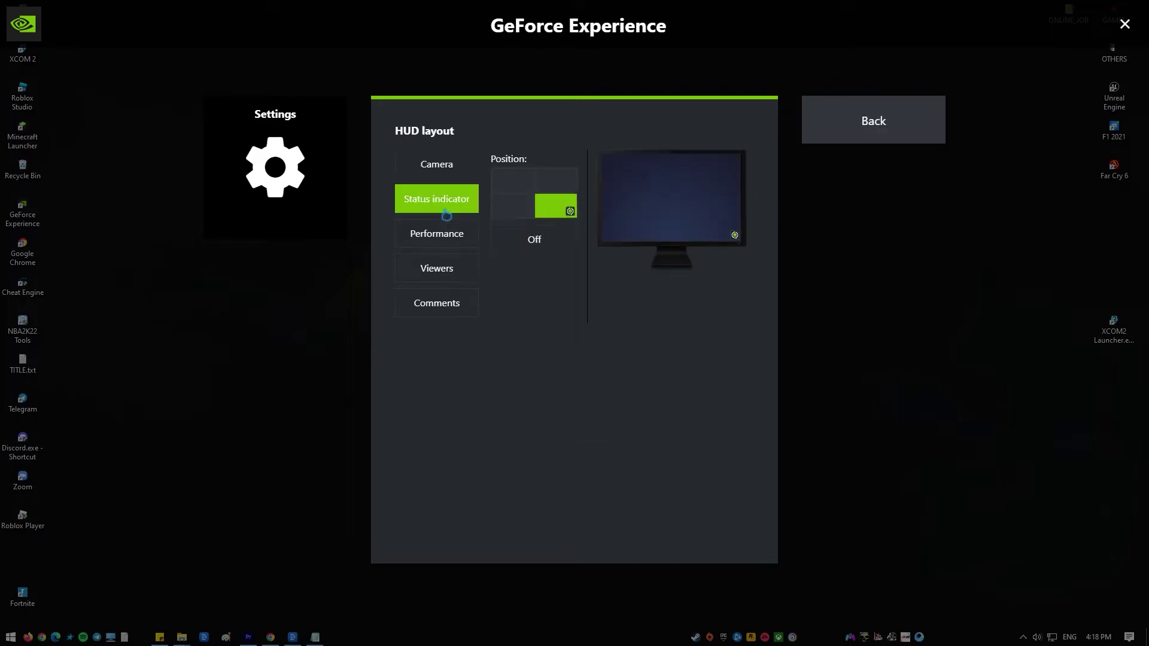
{"action": "left_click", "coordinate": [449, 242]}
{"action": "left_click", "coordinate": [447, 271]}
{"action": "left_click", "coordinate": [442, 304]}
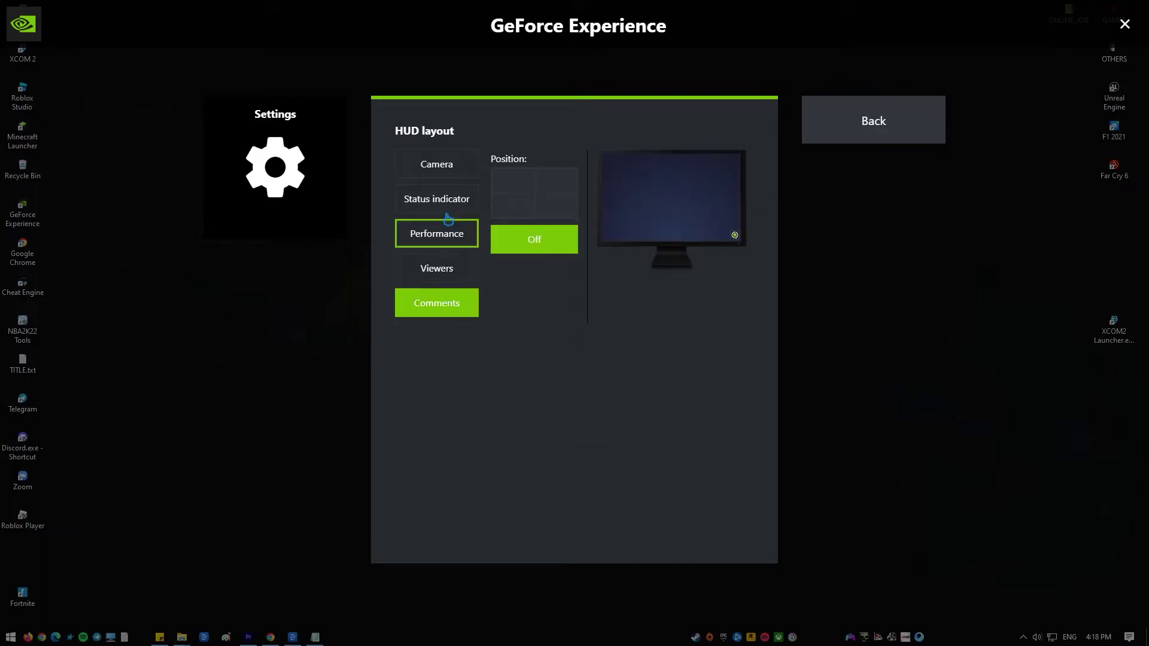
{"action": "left_click", "coordinate": [451, 171]}
{"action": "left_click", "coordinate": [453, 201]}
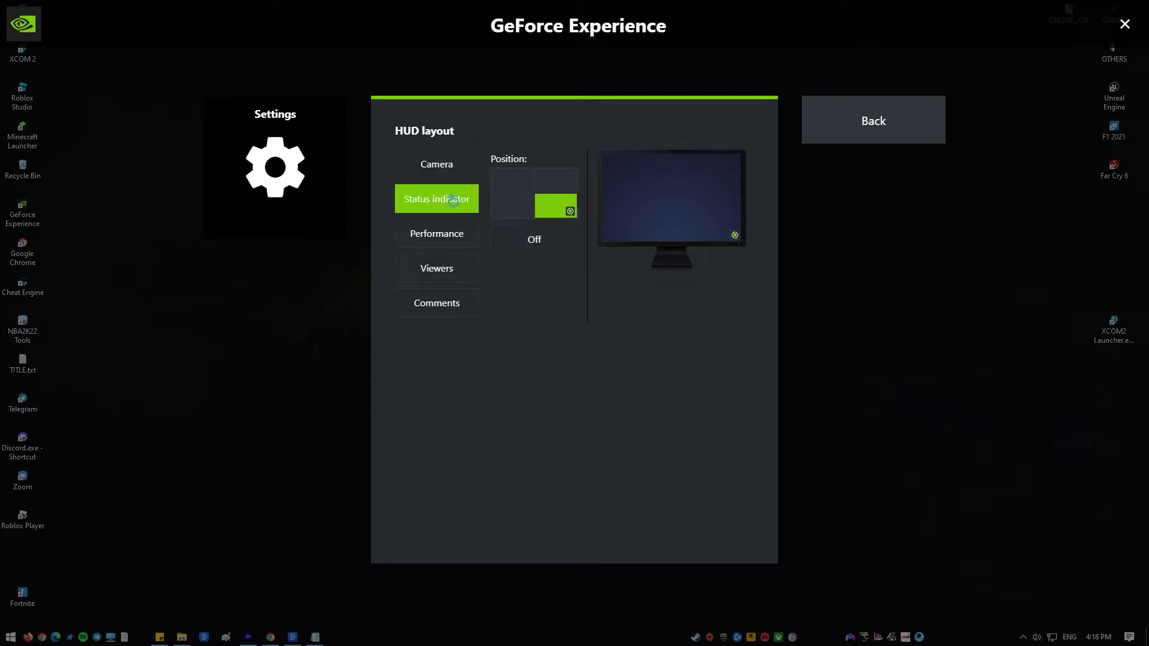
{"action": "left_click", "coordinate": [844, 118]}
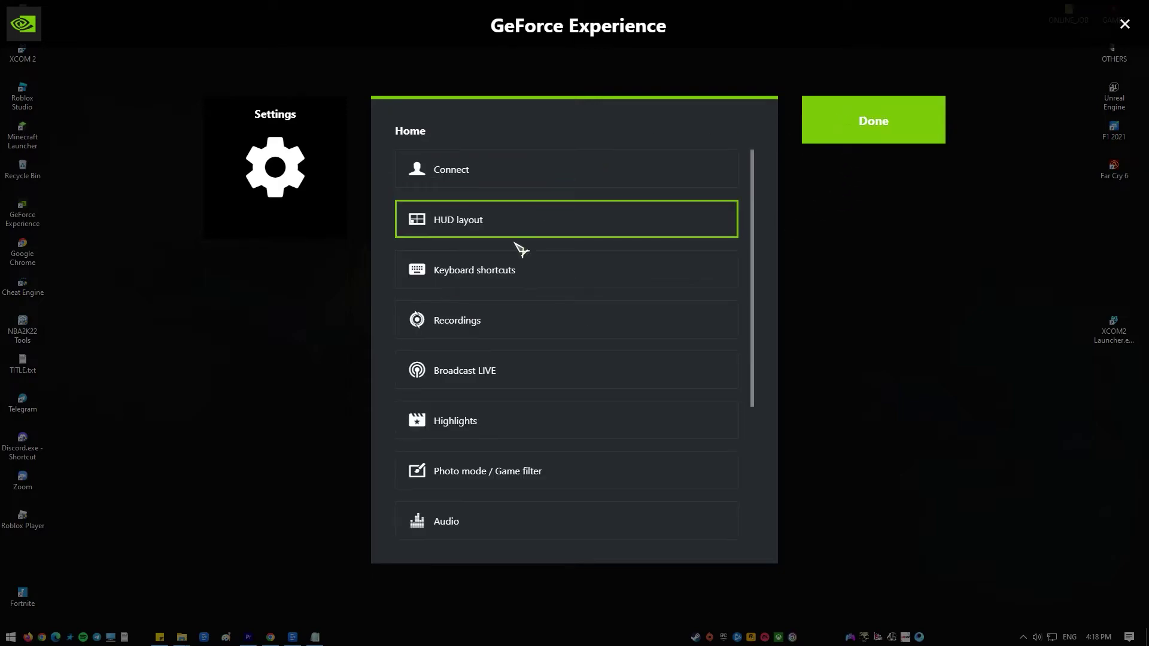
{"action": "left_click", "coordinate": [544, 282]}
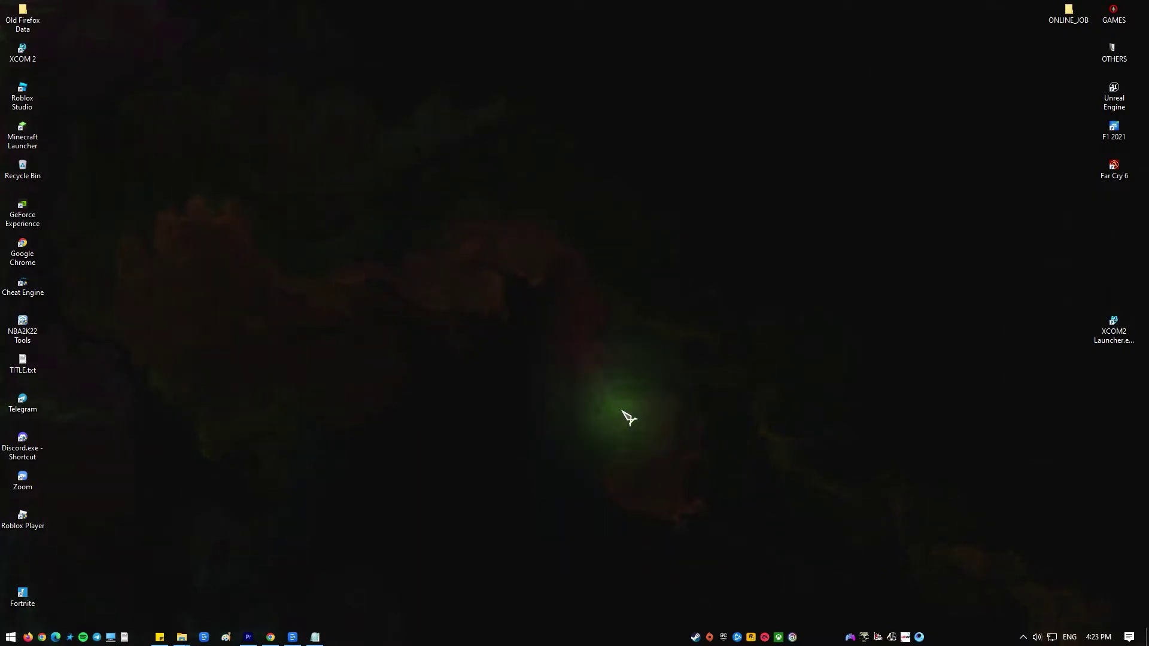
Bring up the computer's power options from the Windows desktop.
{"action": "key", "text": "super"}
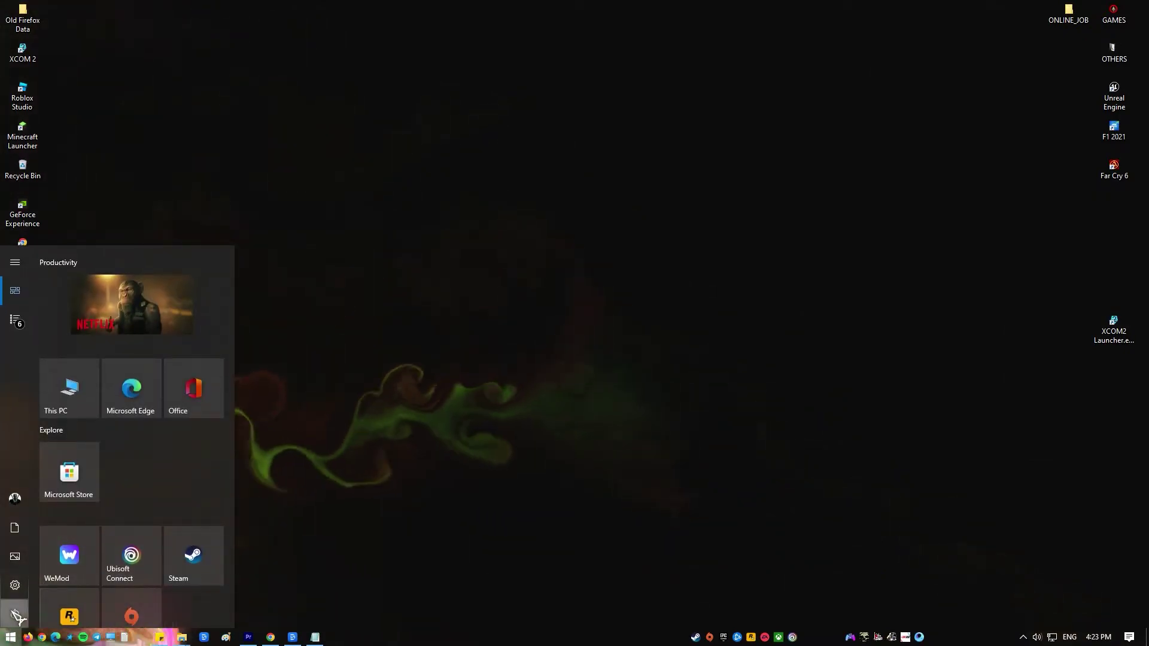
{"action": "left_click", "coordinate": [16, 613]}
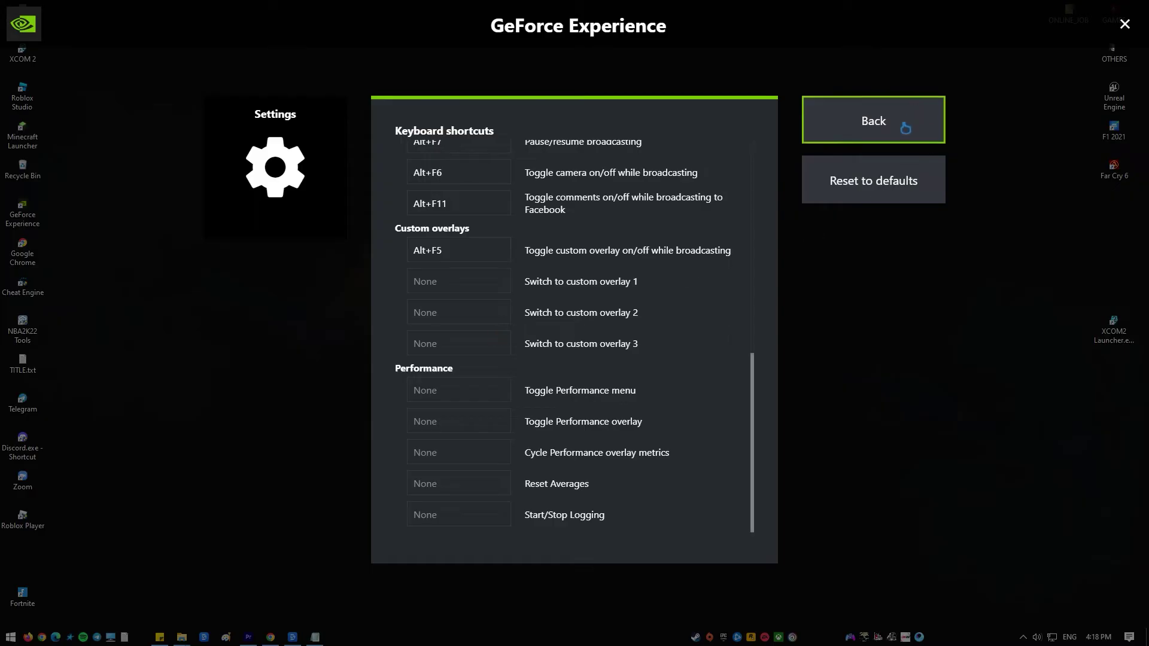
Leave the keyboard shortcuts in the GeForce Experience overlay and open the Recordings settings.
{"action": "left_click", "coordinate": [905, 128]}
{"action": "left_click", "coordinate": [489, 336]}
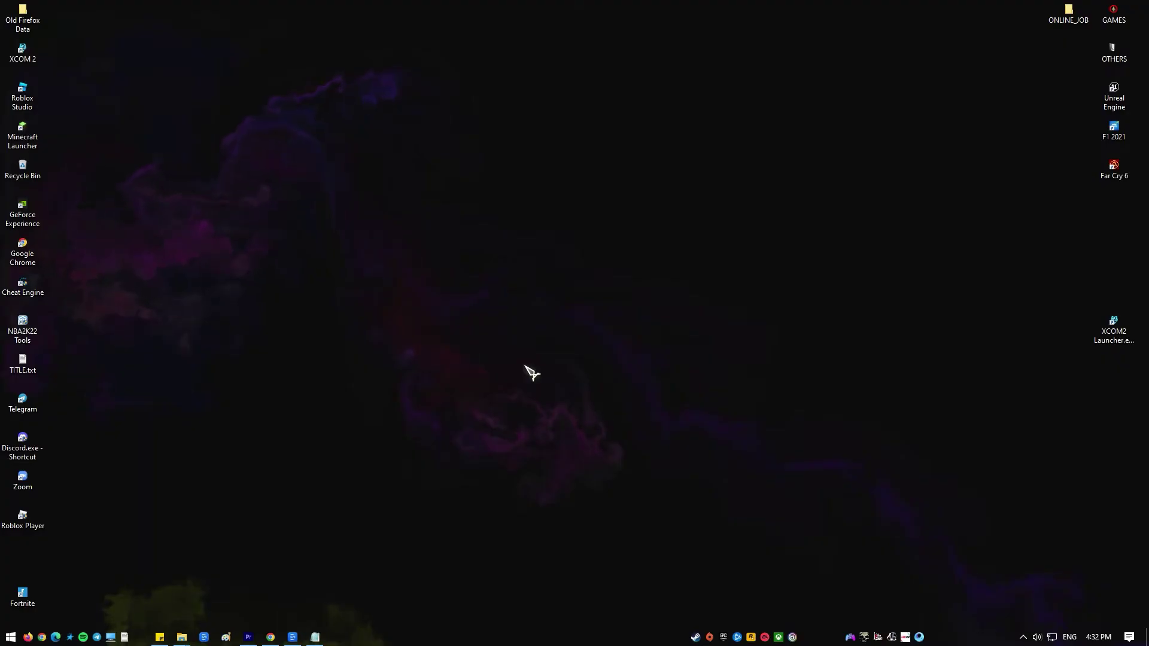
Open Device Manager by running devmgmt.msc from the Windows desktop.
{"action": "key", "text": "super+r"}
{"action": "type", "text": "de"}
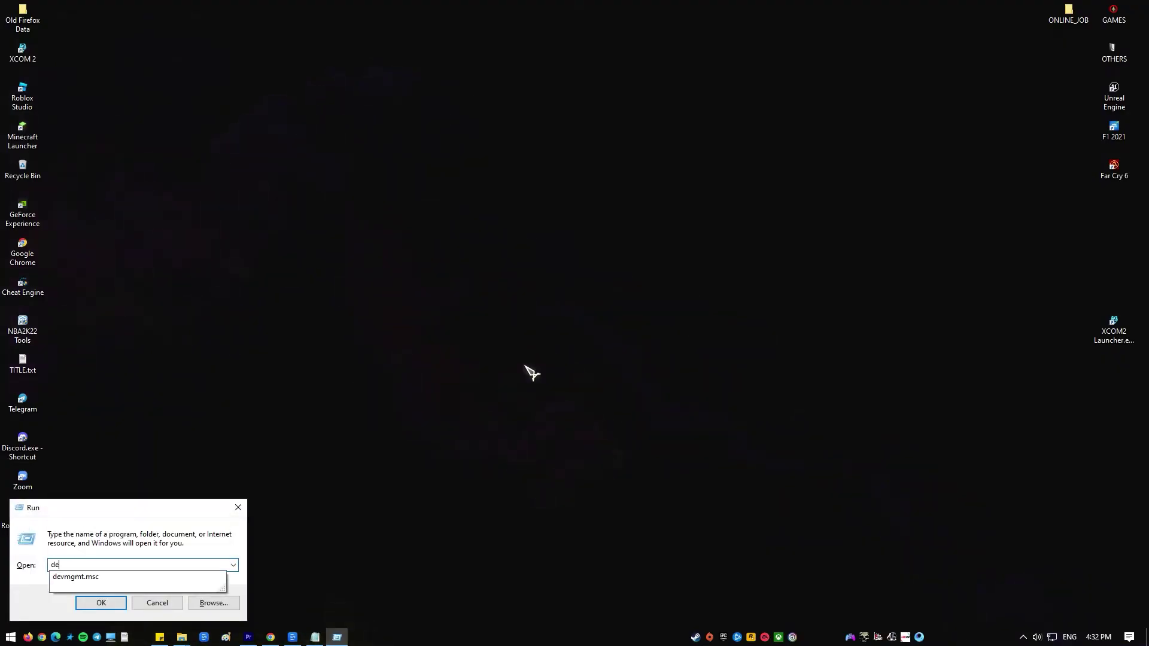
{"action": "left_click", "coordinate": [169, 578]}
{"action": "left_click", "coordinate": [118, 608]}
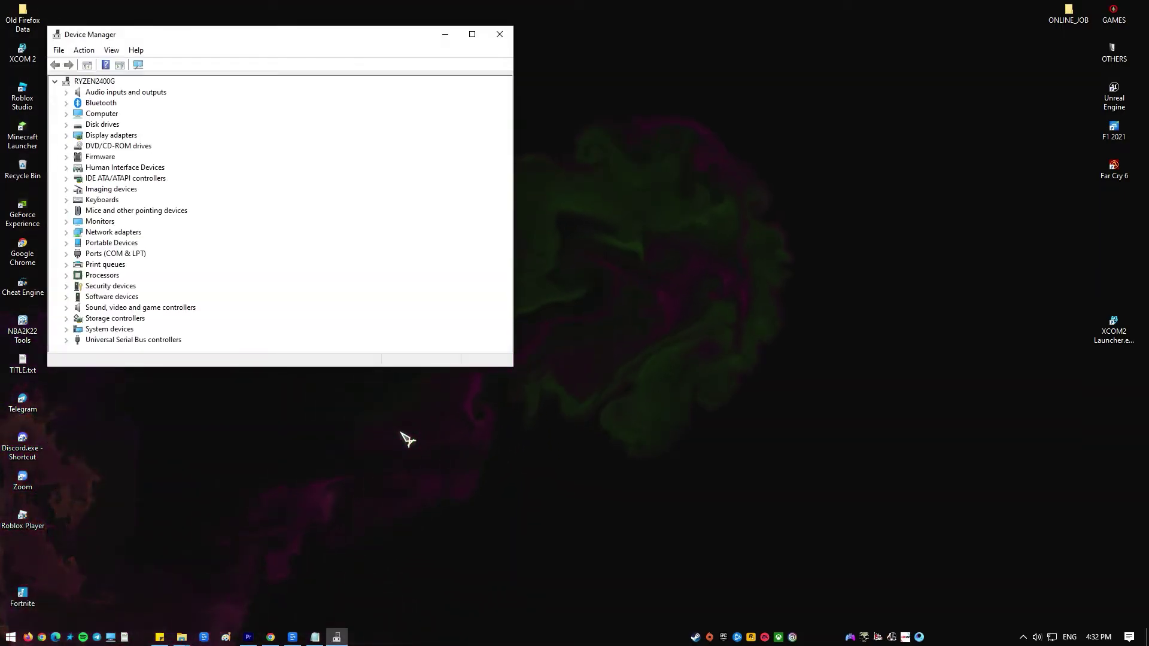
Expand the display adapters and start a driver update for the NVIDIA GeForce GTX 1050 Ti.
{"action": "left_click", "coordinate": [66, 135]}
{"action": "left_click", "coordinate": [171, 148]}
{"action": "right_click", "coordinate": [170, 146]}
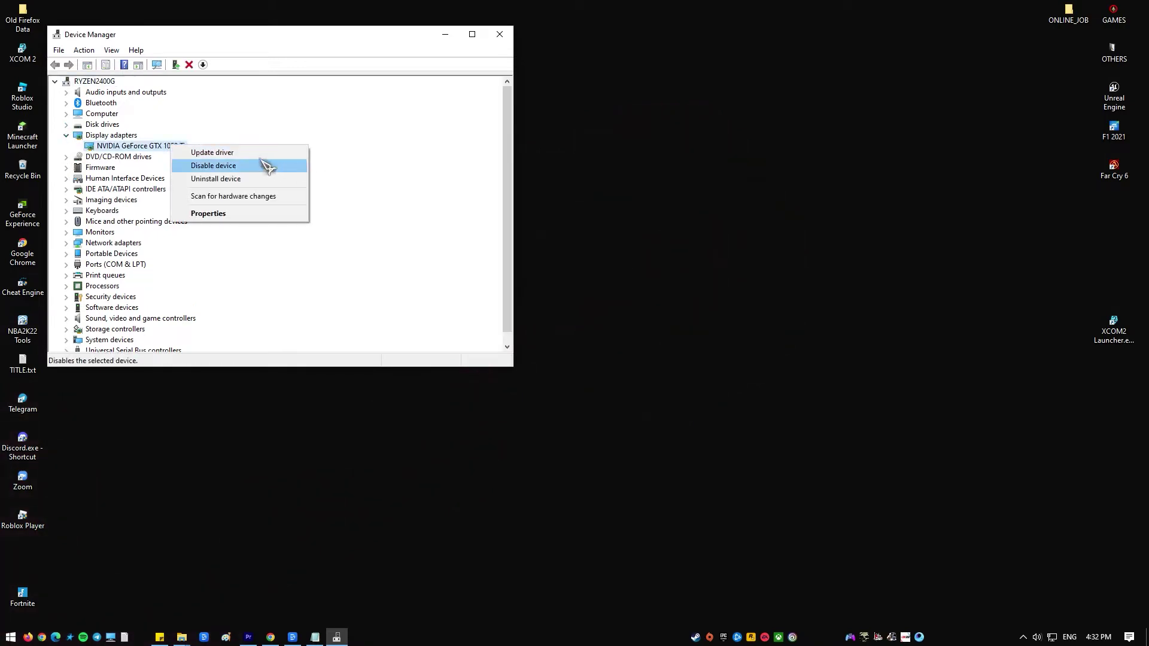
{"action": "left_click", "coordinate": [293, 155]}
{"action": "left_click", "coordinate": [214, 181]}
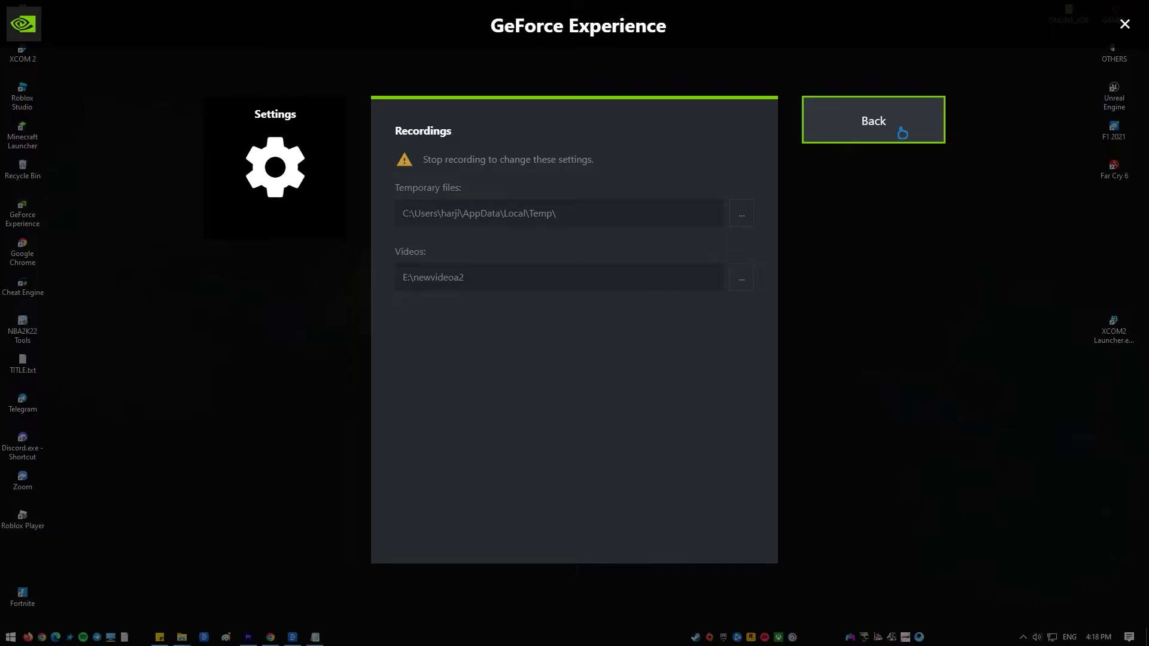
Leave the overlay's Recordings settings and examine the Broadcast LIVE quality, custom overlay and resolution options.
{"action": "left_click", "coordinate": [903, 128]}
{"action": "scroll", "coordinate": [646, 341], "scroll_direction": "down", "scroll_amount": 2}
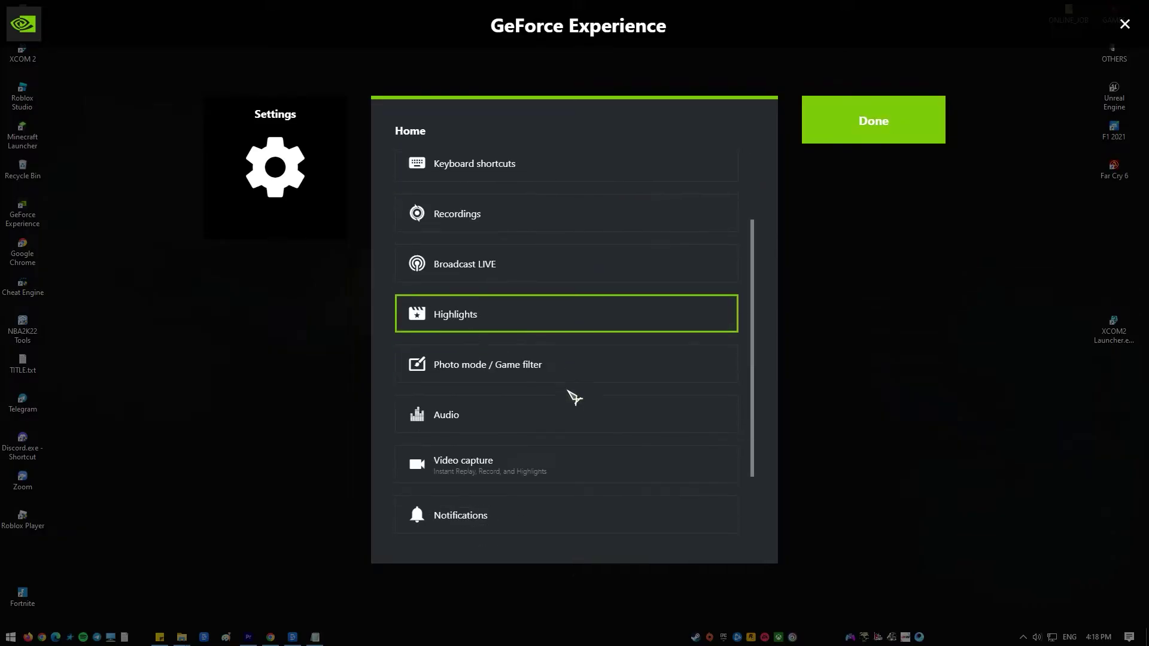
{"action": "left_click", "coordinate": [534, 267]}
{"action": "scroll", "coordinate": [492, 391], "scroll_direction": "down", "scroll_amount": 2}
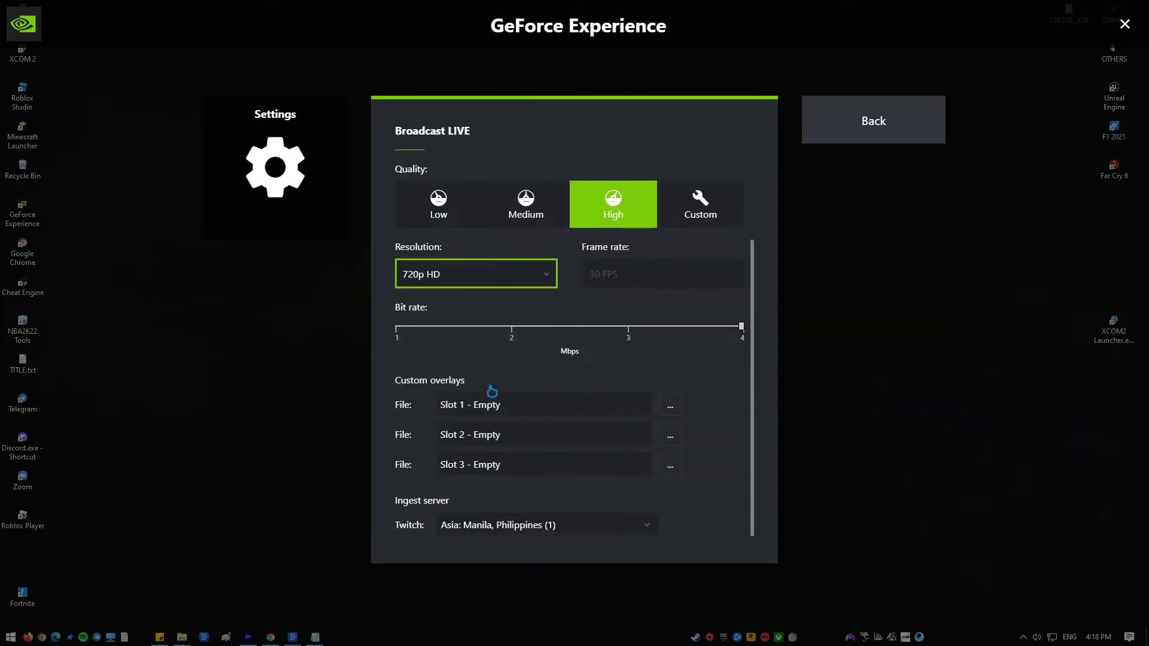
{"action": "scroll", "coordinate": [496, 383], "scroll_direction": "up", "scroll_amount": 2}
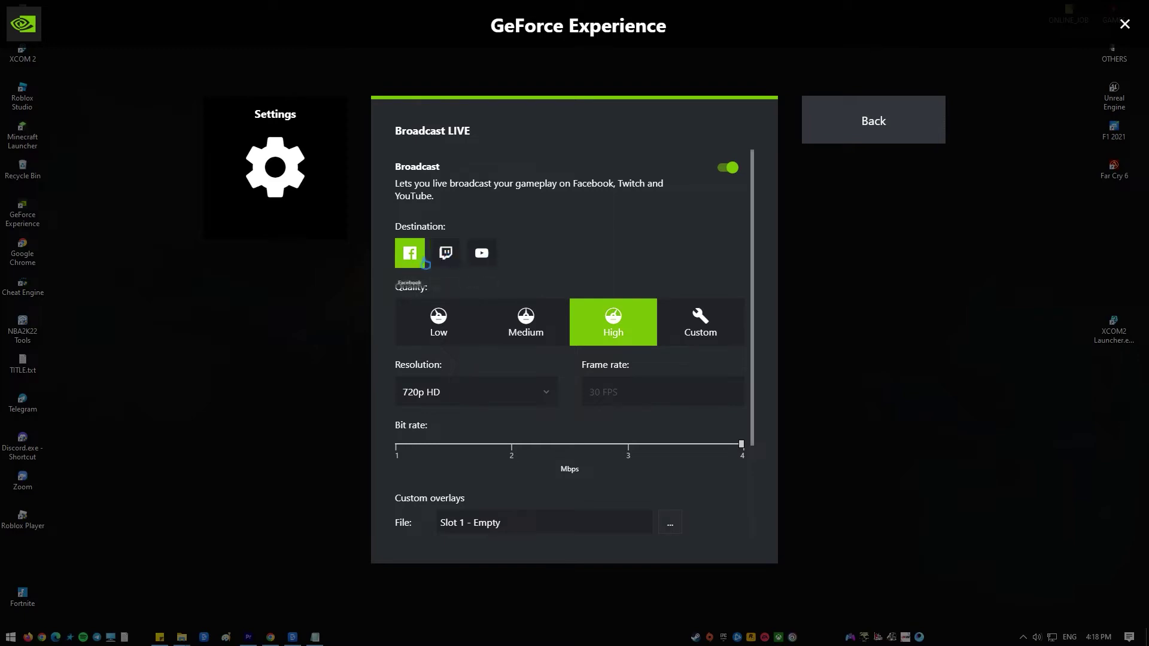
{"action": "left_click", "coordinate": [514, 389]}
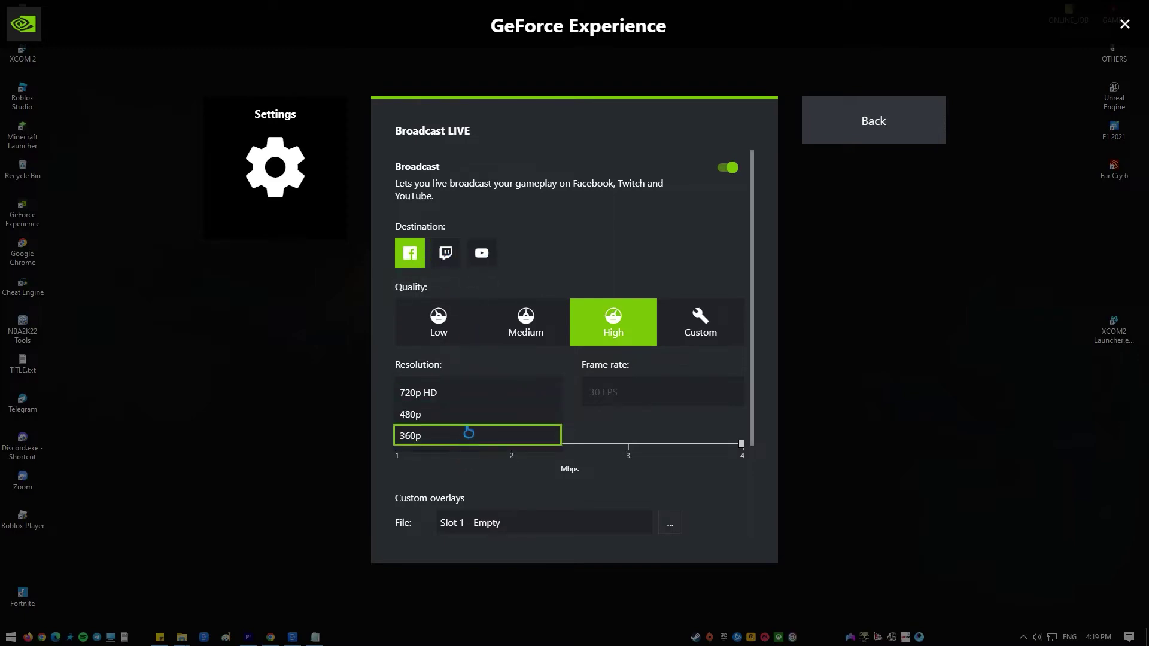
{"action": "left_click", "coordinate": [662, 418]}
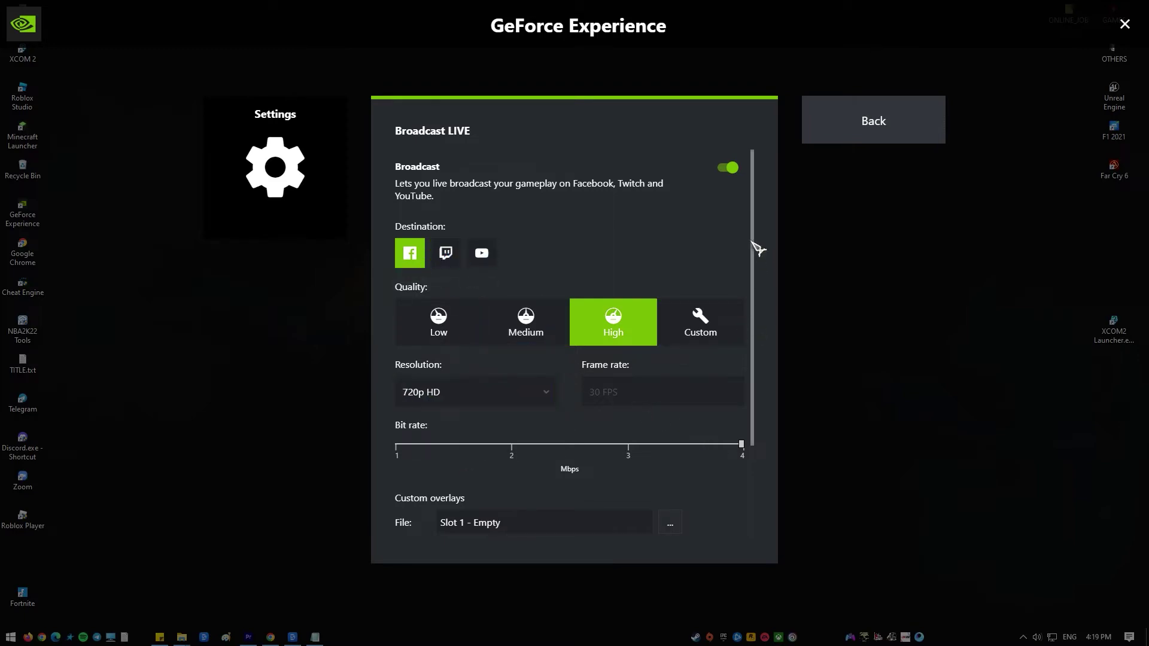
{"action": "left_click", "coordinate": [850, 136]}
{"action": "scroll", "coordinate": [562, 356], "scroll_direction": "down", "scroll_amount": 1}
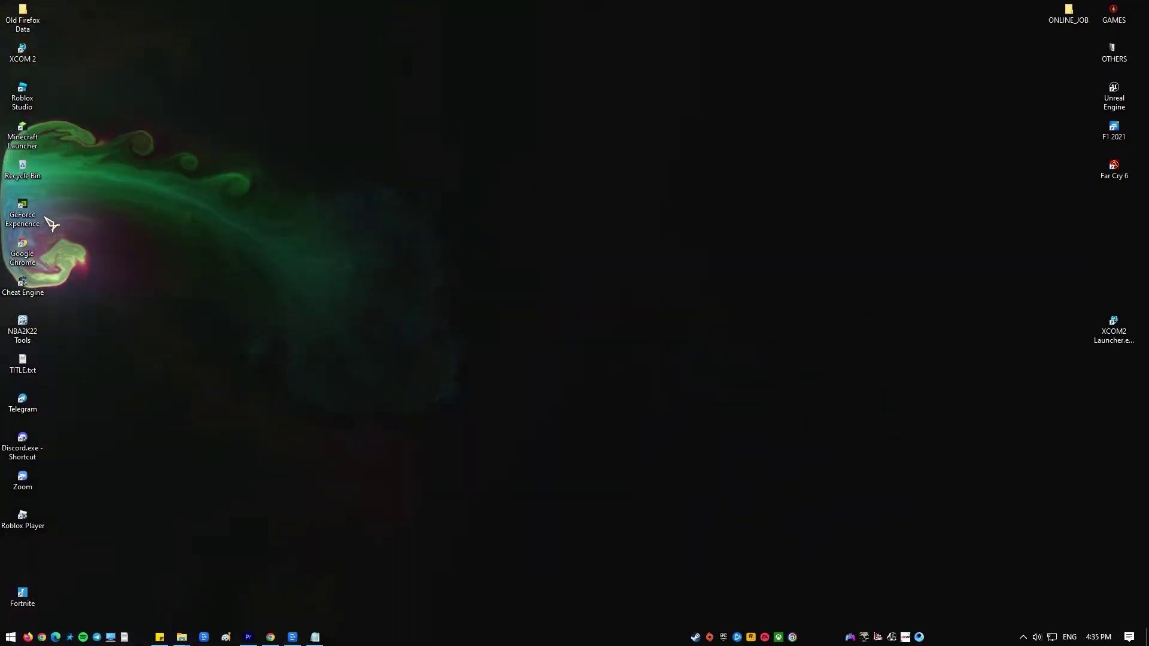
Set the desktop's GeForce Experience shortcut to run as an administrator in its compatibility properties and apply the change.
{"action": "right_click", "coordinate": [24, 215]}
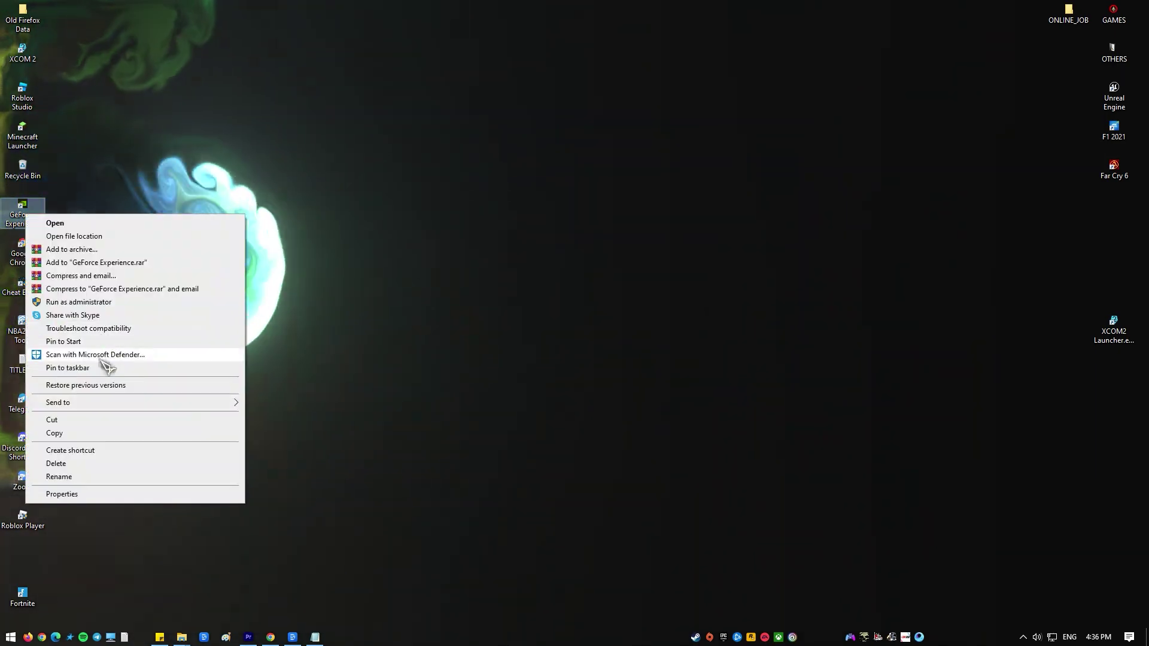
{"action": "left_click", "coordinate": [91, 492]}
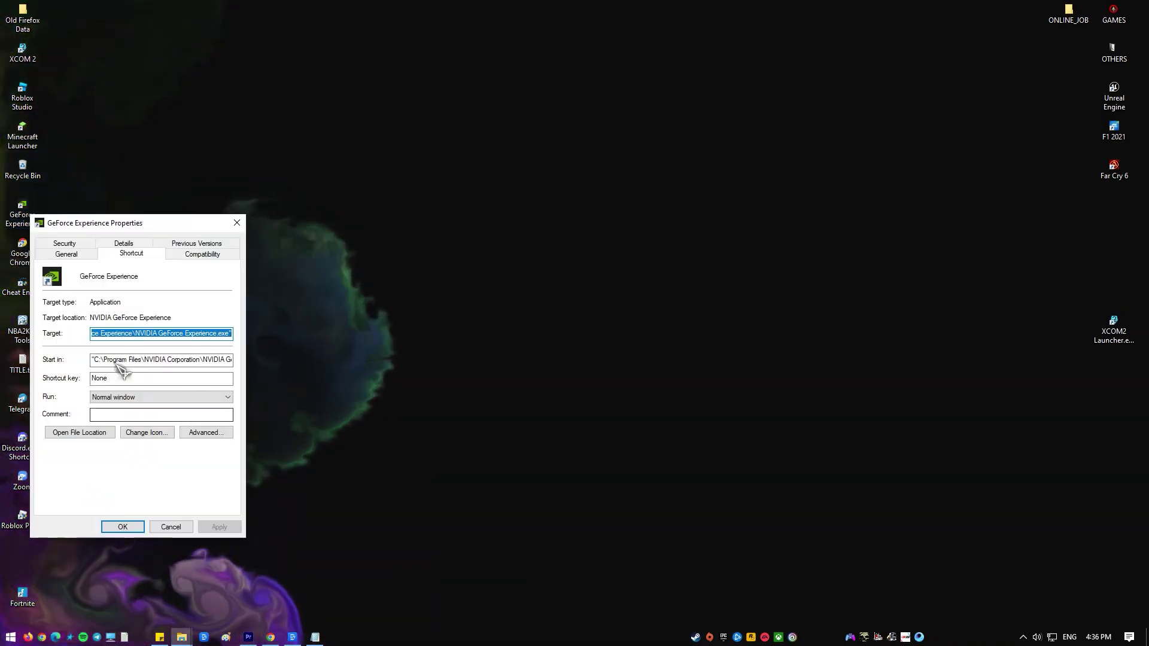
{"action": "left_click", "coordinate": [202, 255]}
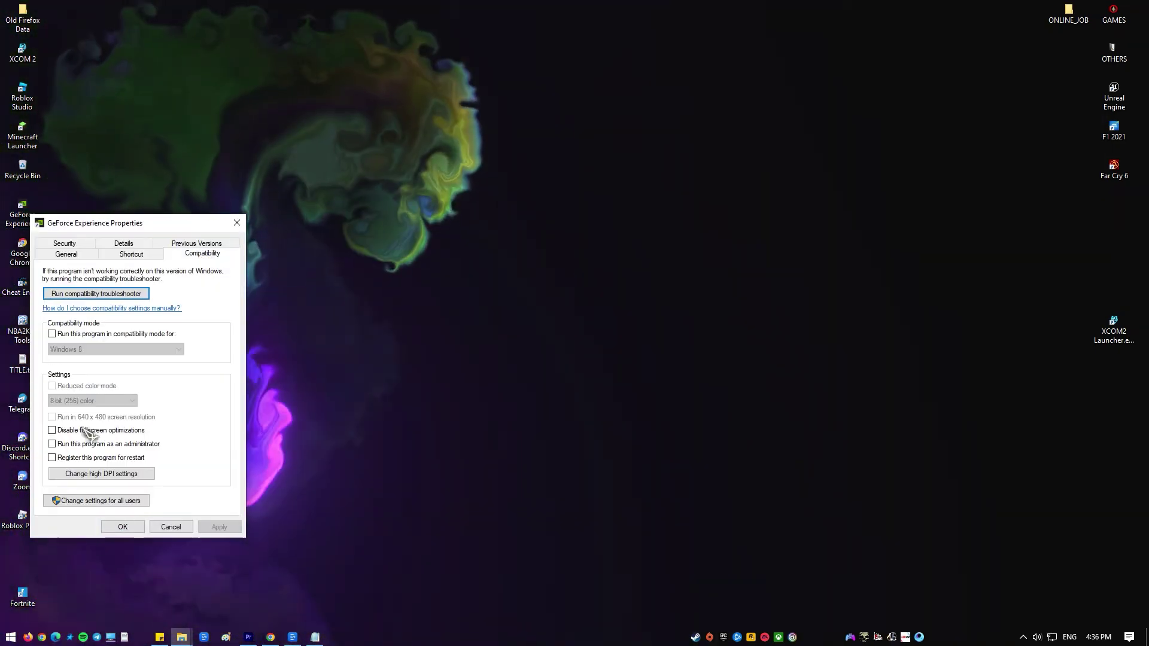
{"action": "left_click", "coordinate": [53, 444]}
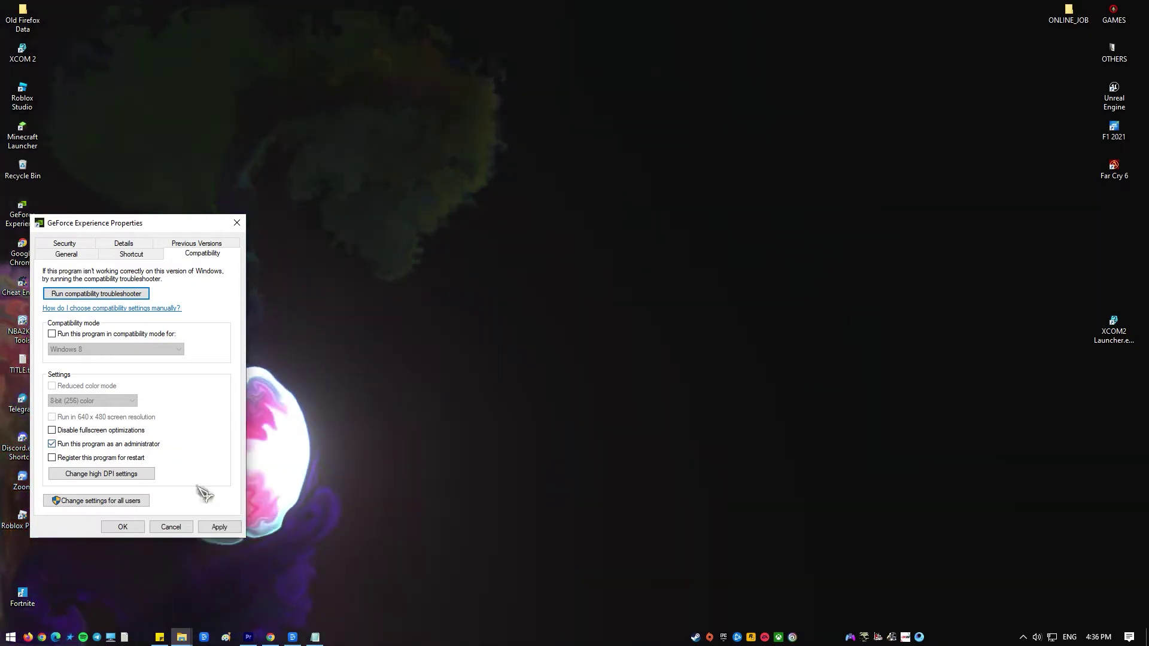
{"action": "left_click", "coordinate": [219, 527]}
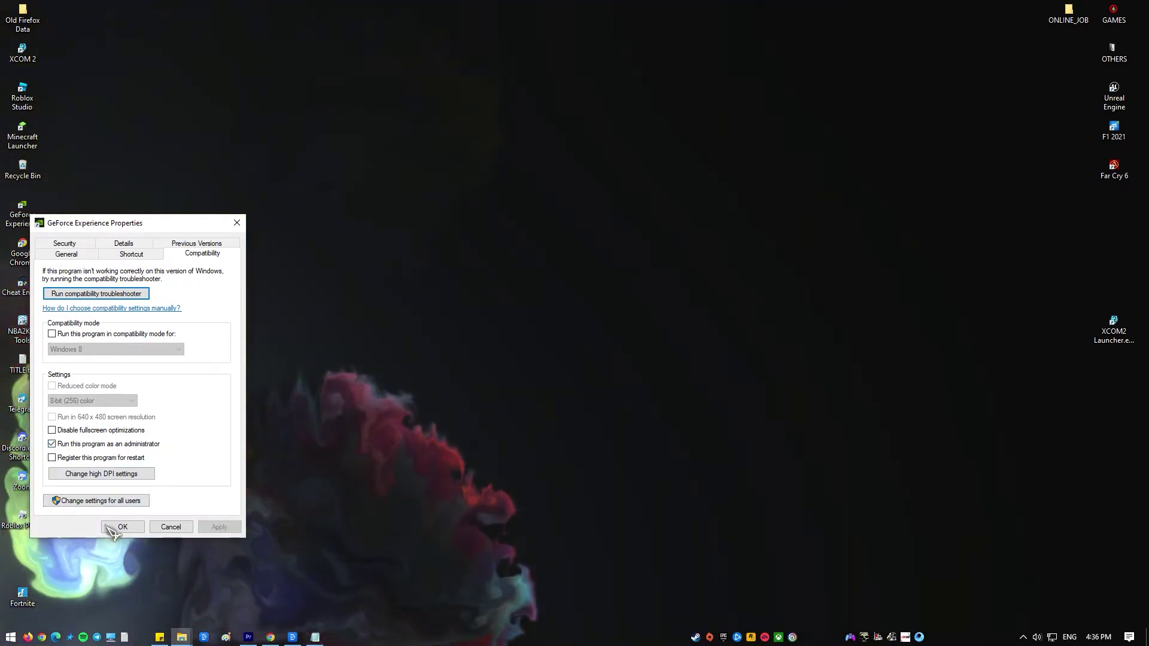
{"action": "left_click", "coordinate": [123, 527]}
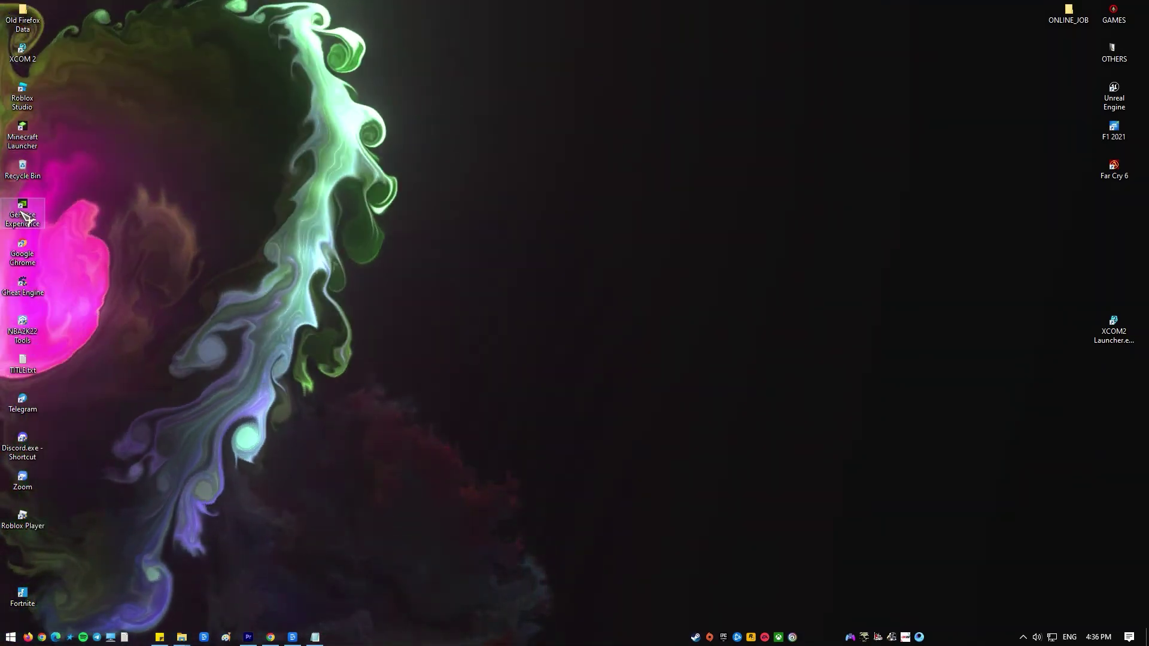
Launch GeForce Experience from the desktop and allow it to make changes to the device.
{"action": "double_click", "coordinate": [23, 215]}
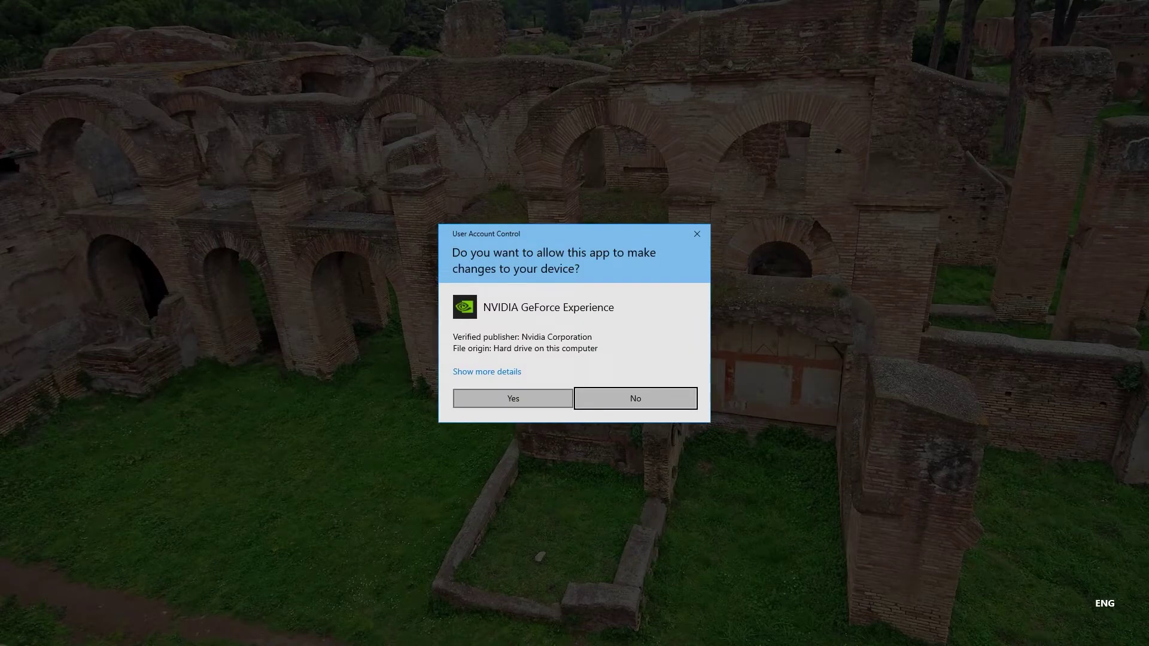
{"action": "left_click", "coordinate": [513, 397]}
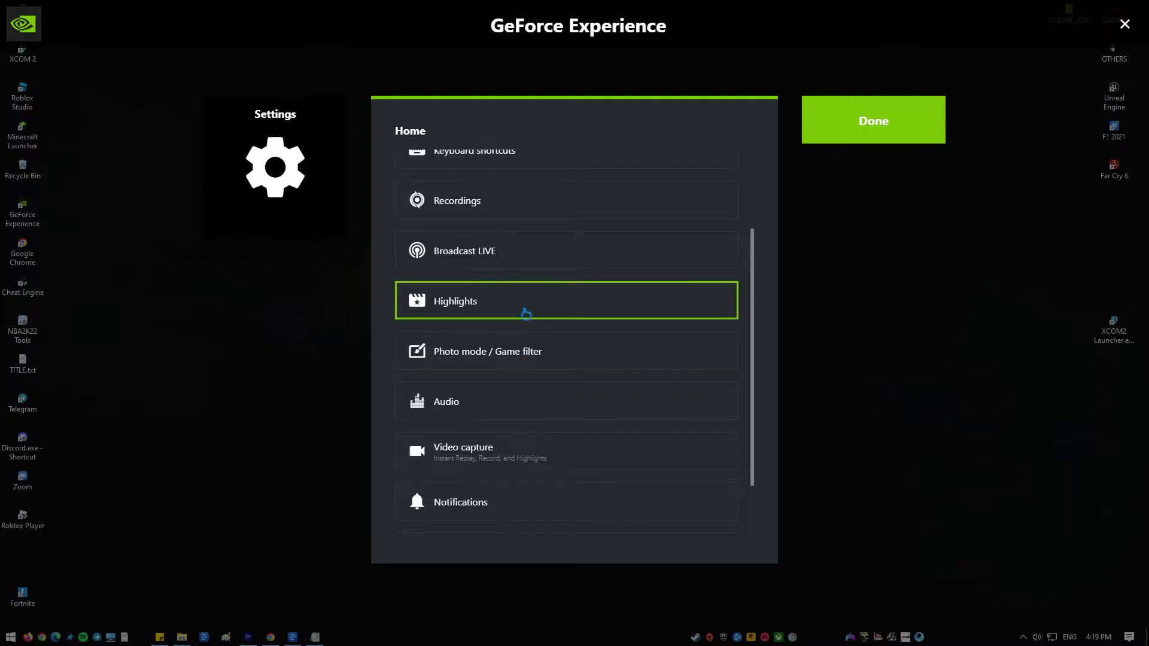
Open the Highlights settings in the GeForce Experience overlay.
{"action": "left_click", "coordinate": [526, 374]}
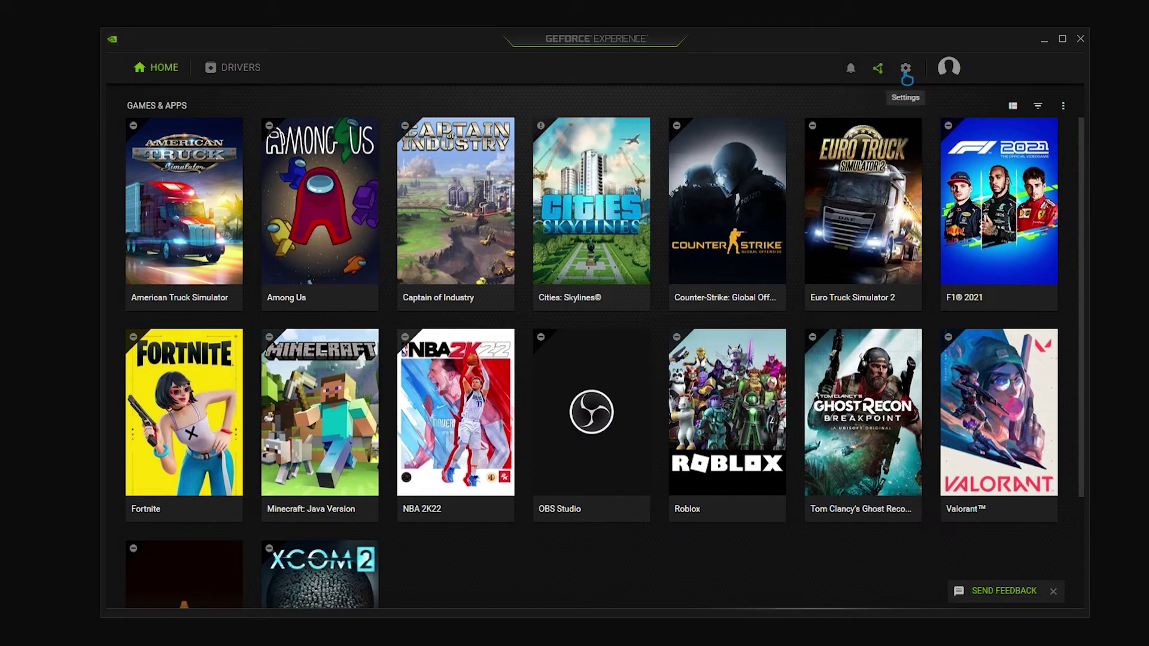
Enable experimental features in the general settings of the GeForce Experience main window.
{"action": "left_click", "coordinate": [905, 73]}
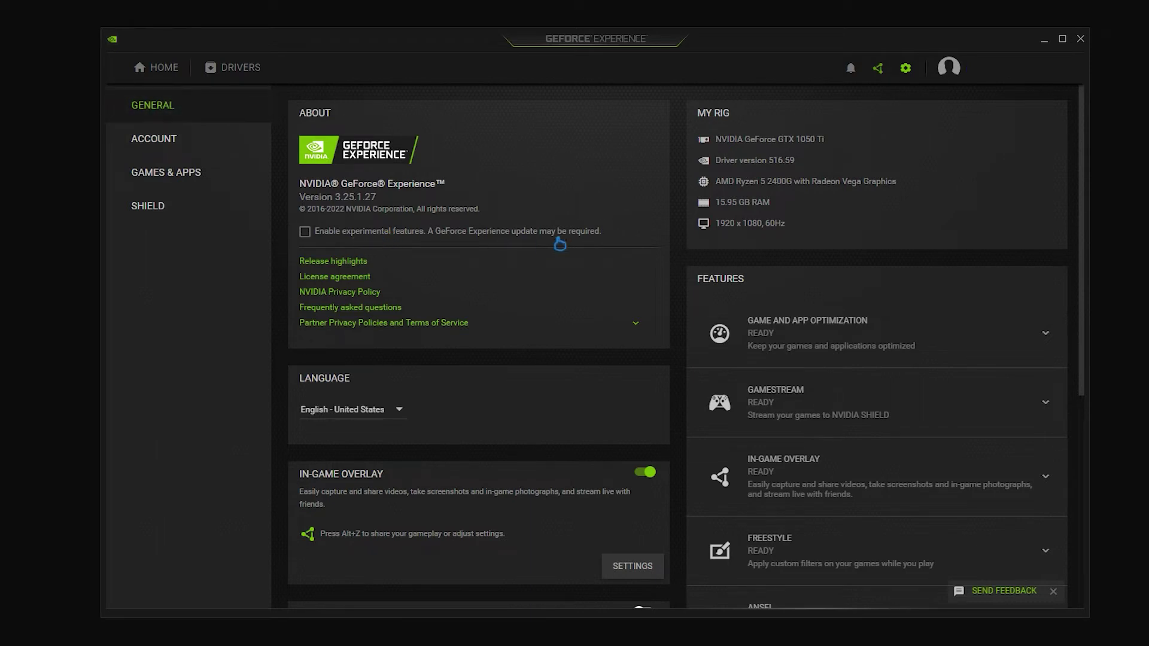
{"action": "left_click", "coordinate": [305, 232]}
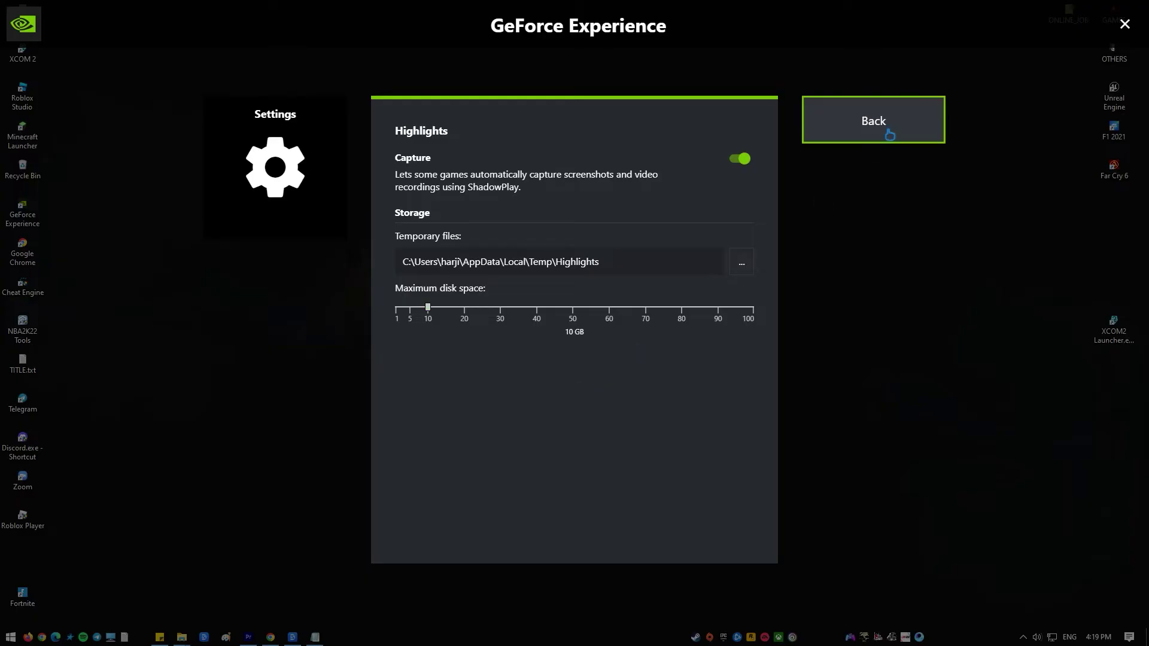
Leave the Highlights settings and view the Photo mode / Game filter settings in the overlay.
{"action": "left_click", "coordinate": [883, 126]}
{"action": "scroll", "coordinate": [523, 389], "scroll_direction": "down", "scroll_amount": 3}
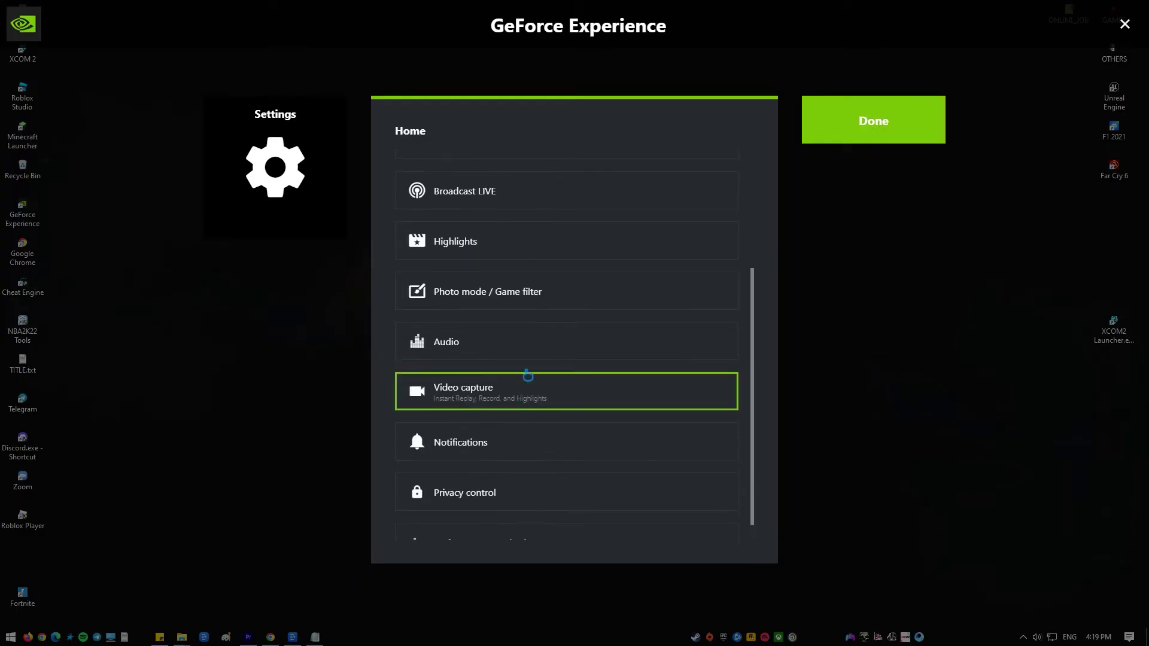
{"action": "left_click", "coordinate": [562, 307]}
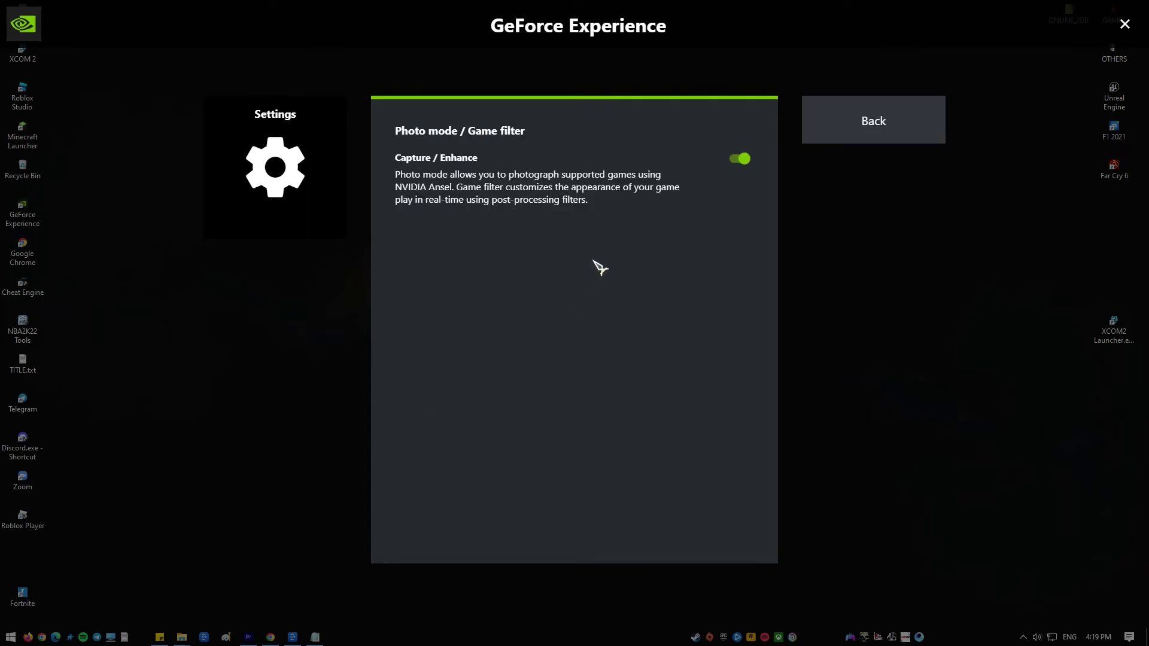
{"action": "left_click", "coordinate": [886, 116]}
{"action": "scroll", "coordinate": [528, 487], "scroll_direction": "down", "scroll_amount": 4}
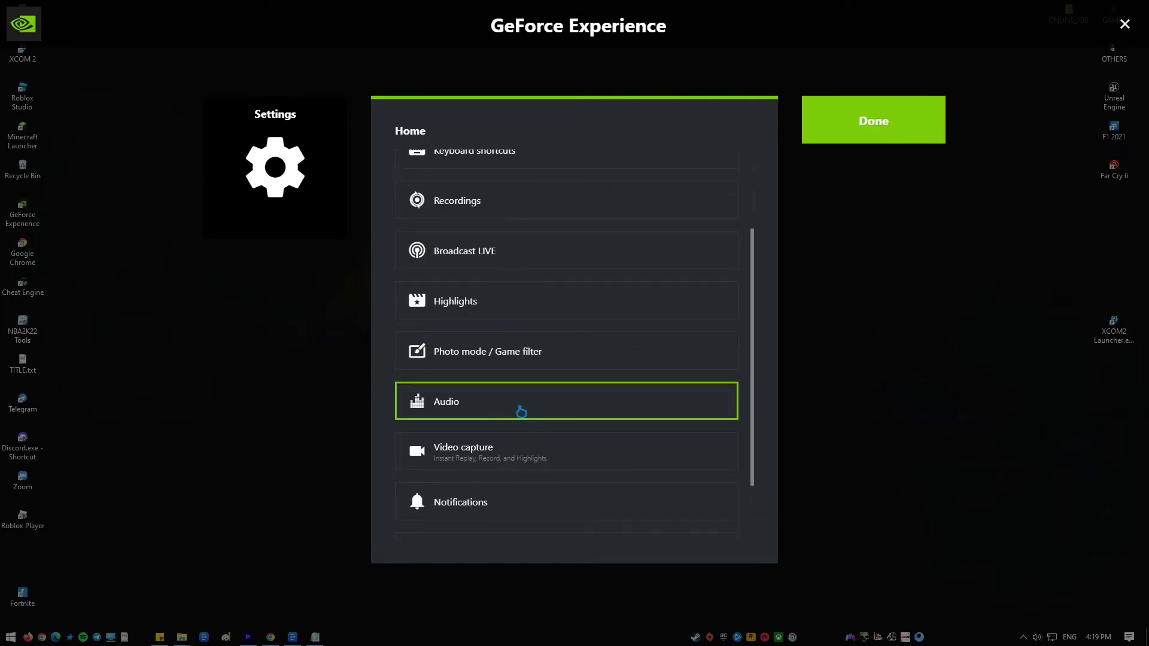
Open the overlay's Audio settings and check the microphone source selection.
{"action": "left_click", "coordinate": [522, 412]}
{"action": "left_click", "coordinate": [559, 242]}
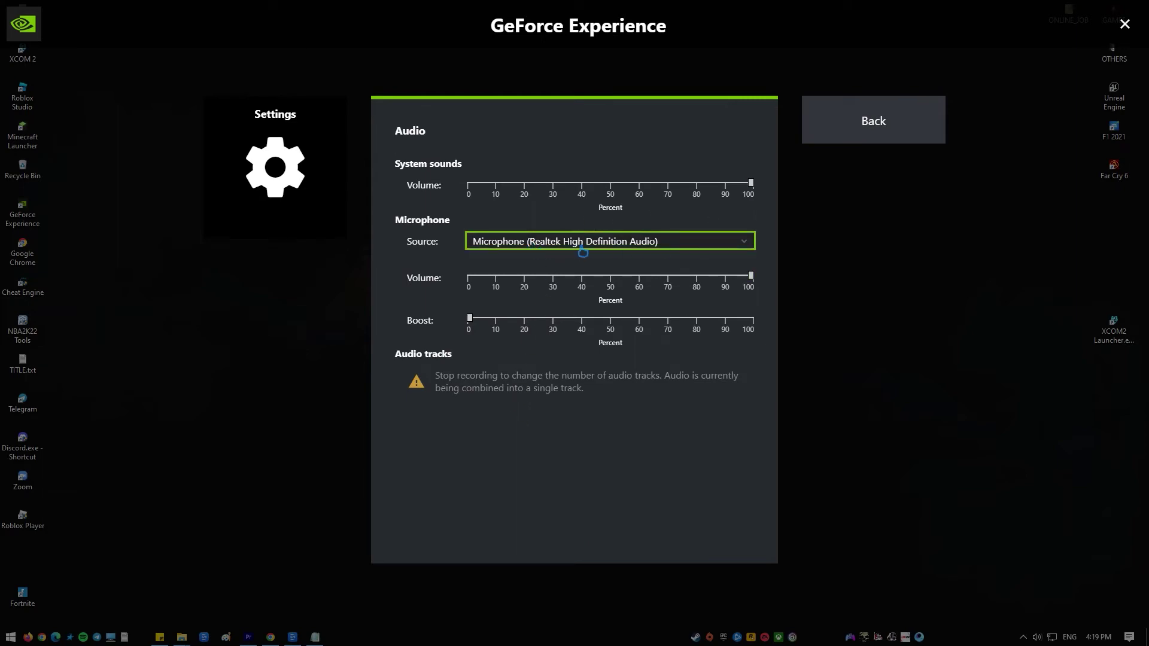
Leave the Audio settings and open the Video capture settings in the GeForce Experience overlay.
{"action": "left_click", "coordinate": [861, 134]}
{"action": "scroll", "coordinate": [560, 449], "scroll_direction": "down", "scroll_amount": 3}
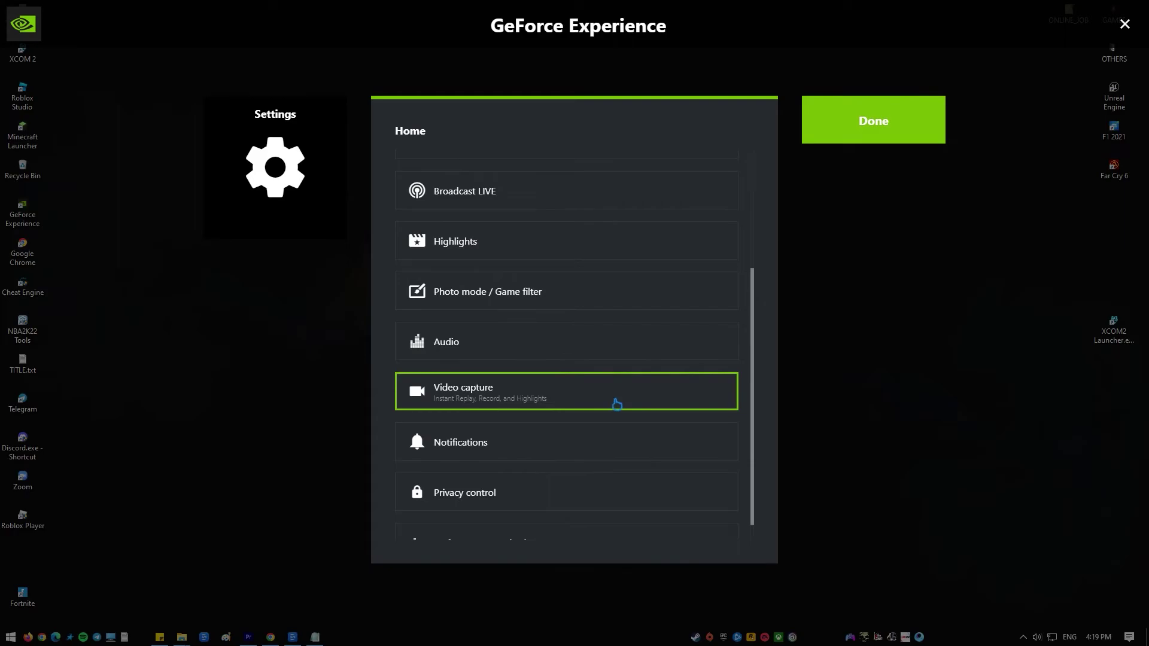
{"action": "left_click", "coordinate": [616, 401]}
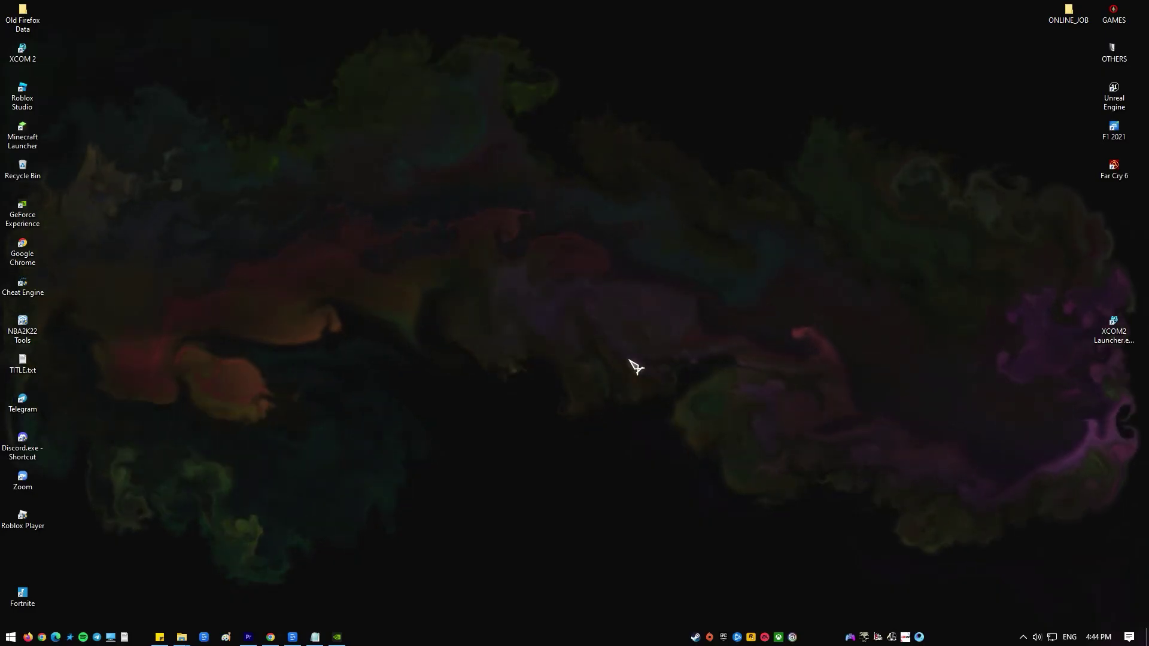
Open Windows System Configuration by running msconfig.
{"action": "key", "text": "super+r"}
{"action": "type", "text": "ms"}
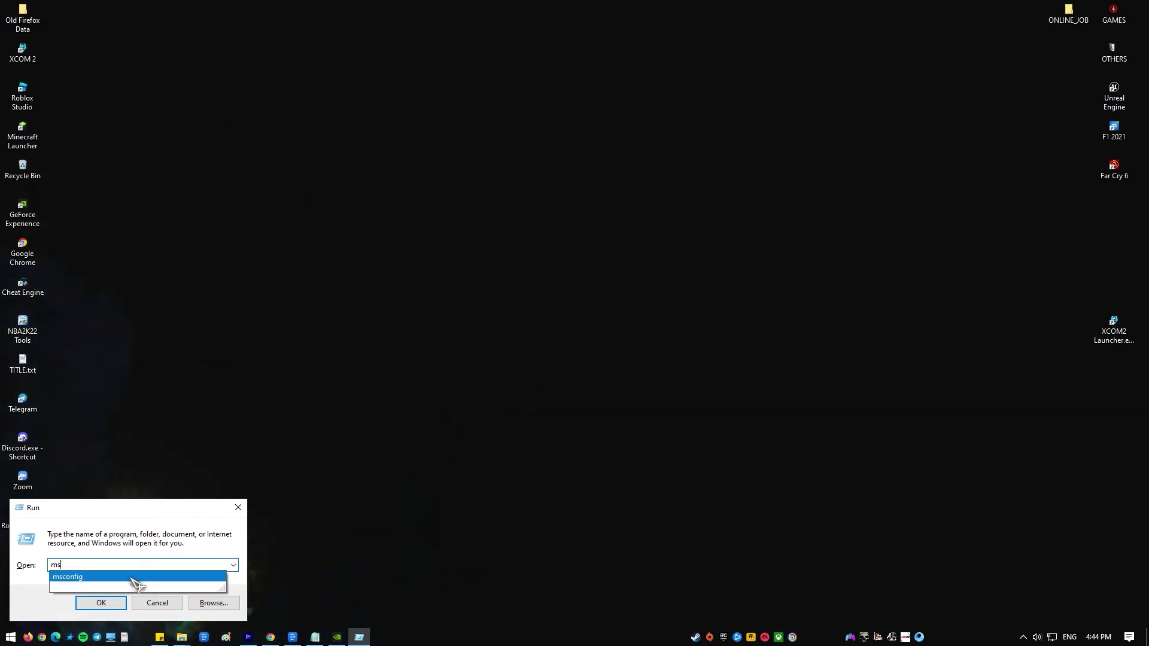
{"action": "left_click", "coordinate": [141, 578]}
{"action": "left_click", "coordinate": [105, 604]}
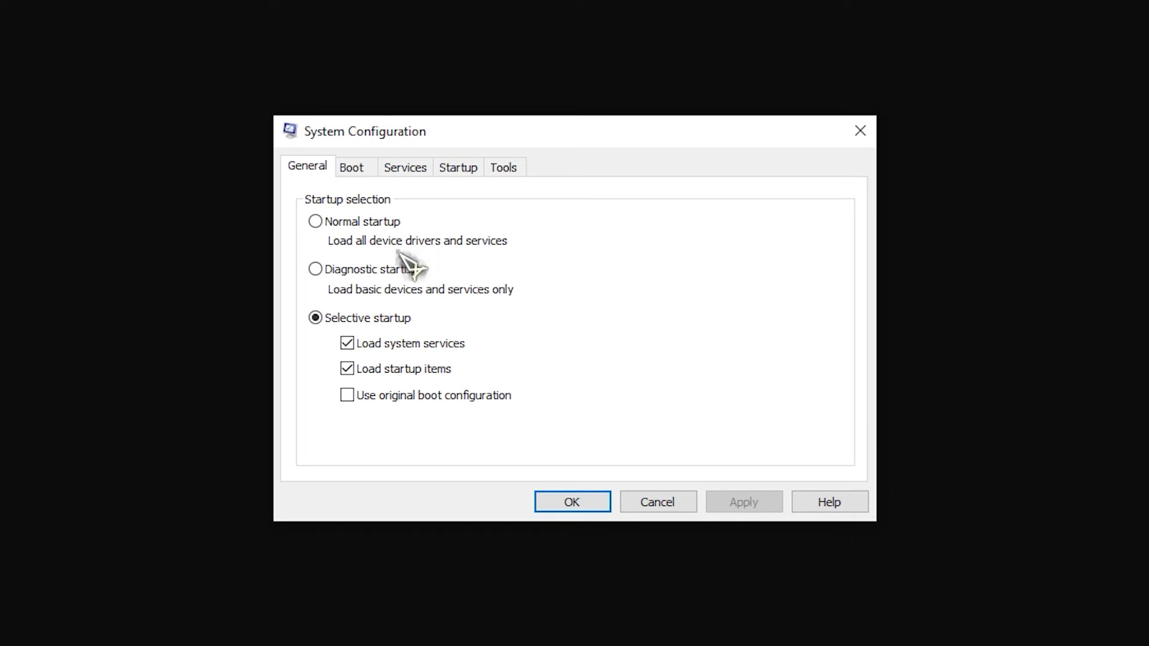
Hide all Microsoft services in the System Configuration services list and review the remaining services.
{"action": "left_click", "coordinate": [404, 169]}
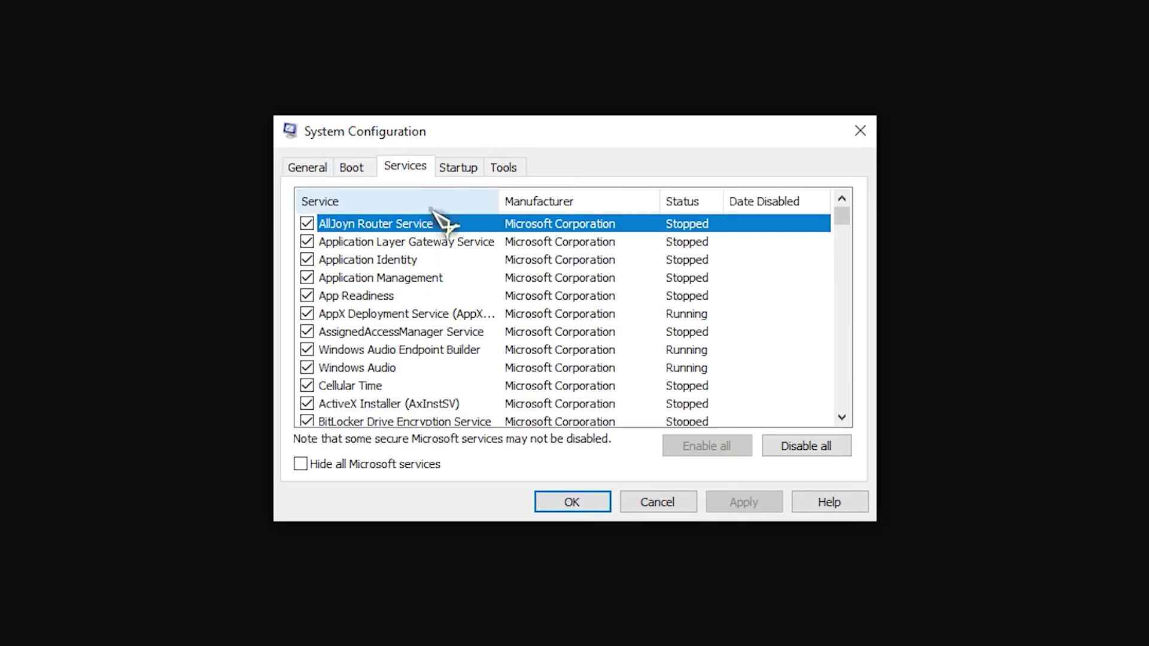
{"action": "left_click", "coordinate": [301, 465]}
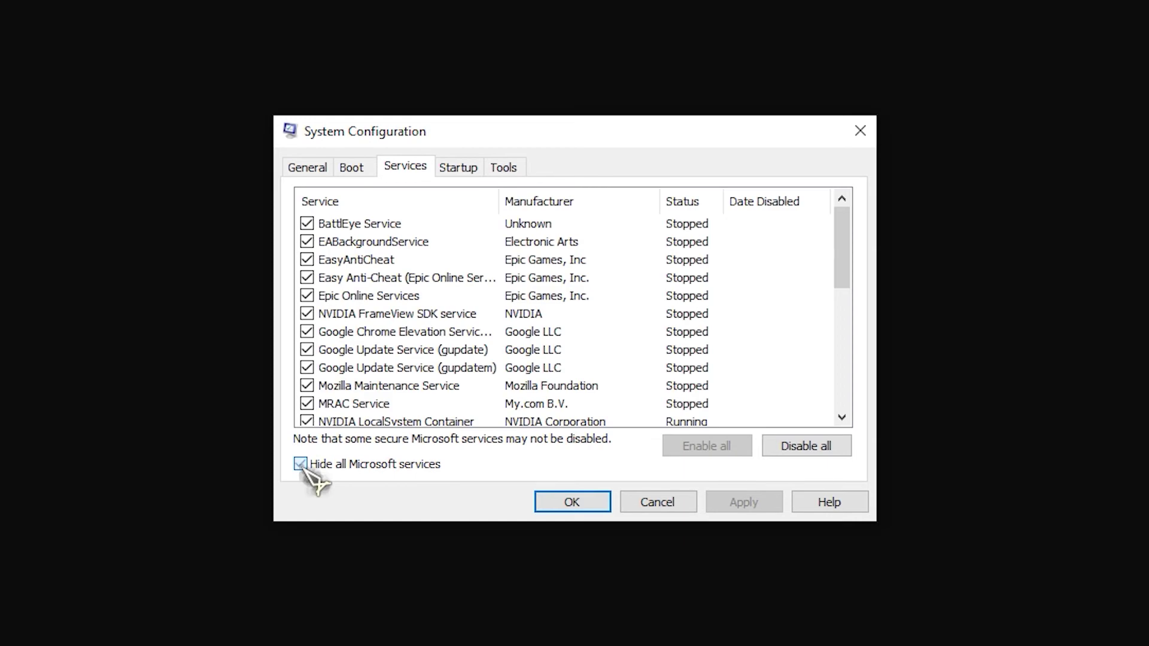
{"action": "scroll", "coordinate": [685, 323], "scroll_direction": "down", "scroll_amount": 5}
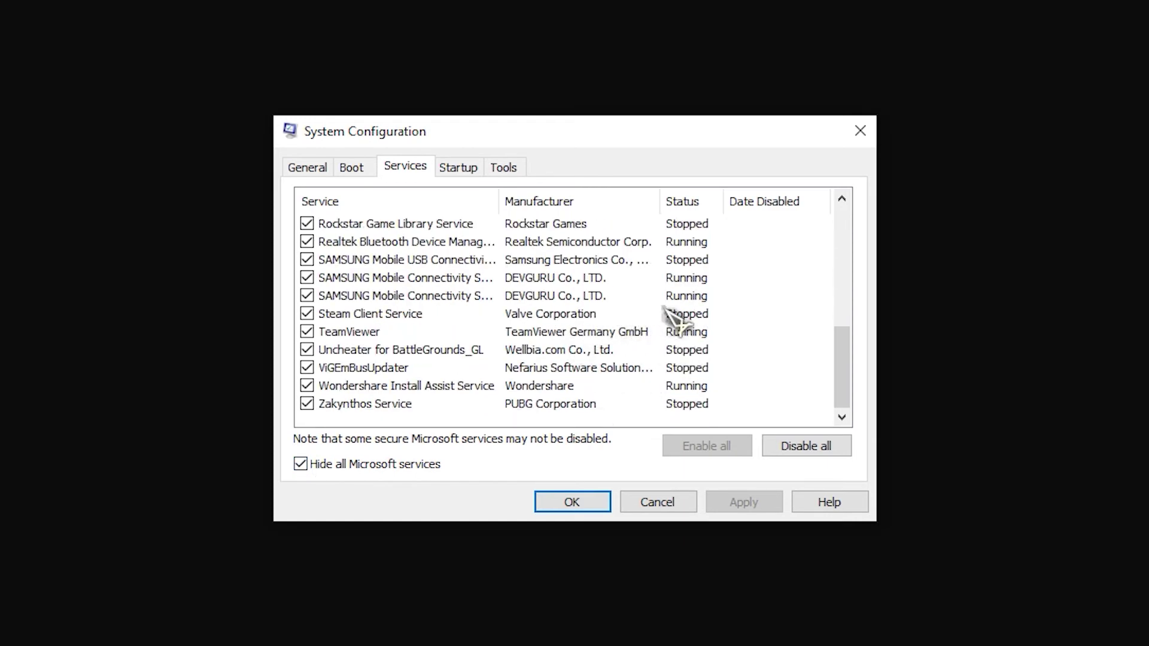
Disable all the listed non-Microsoft services, apply the change and exit System Configuration without restarting.
{"action": "left_click", "coordinate": [830, 450]}
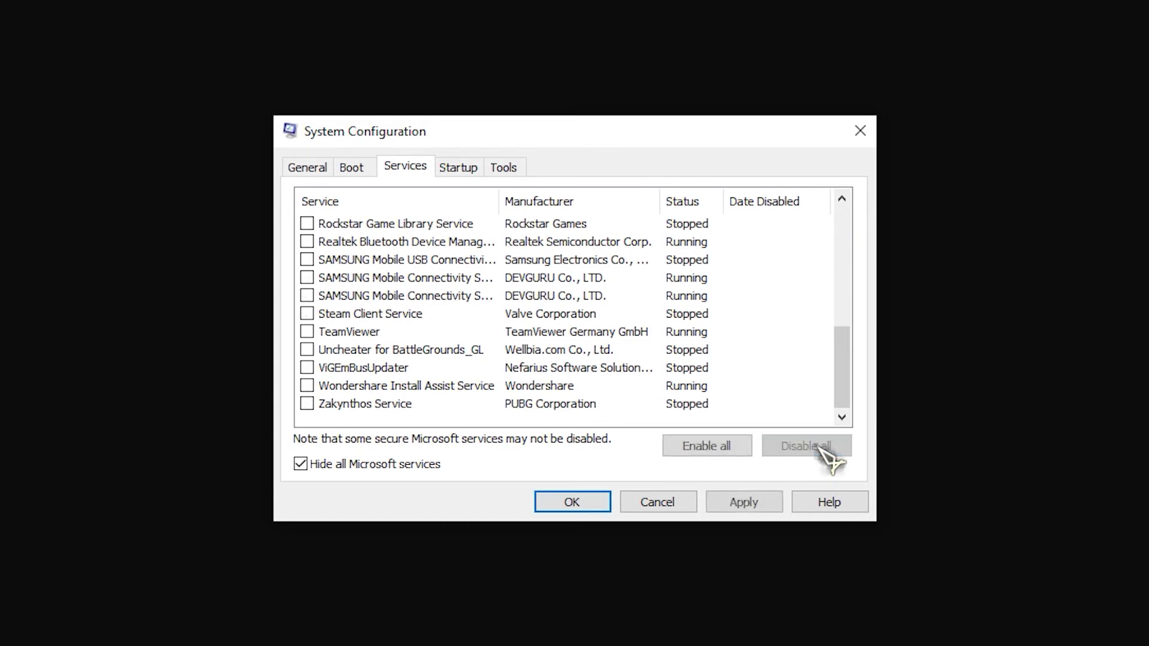
{"action": "left_click", "coordinate": [752, 509]}
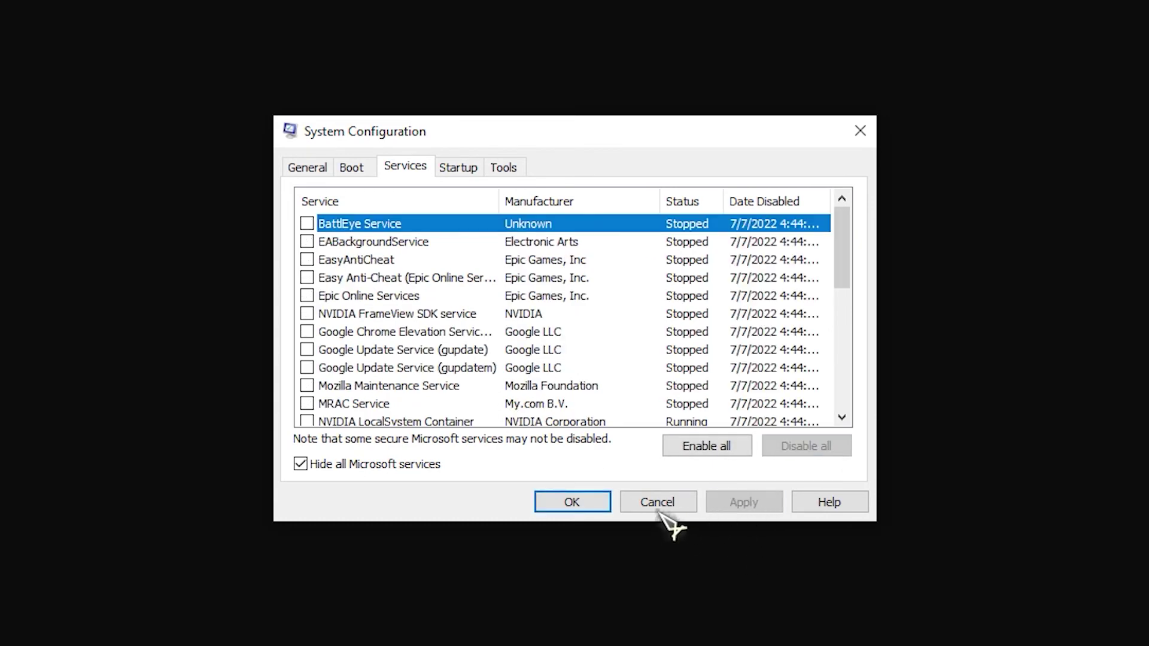
{"action": "left_click", "coordinate": [571, 503]}
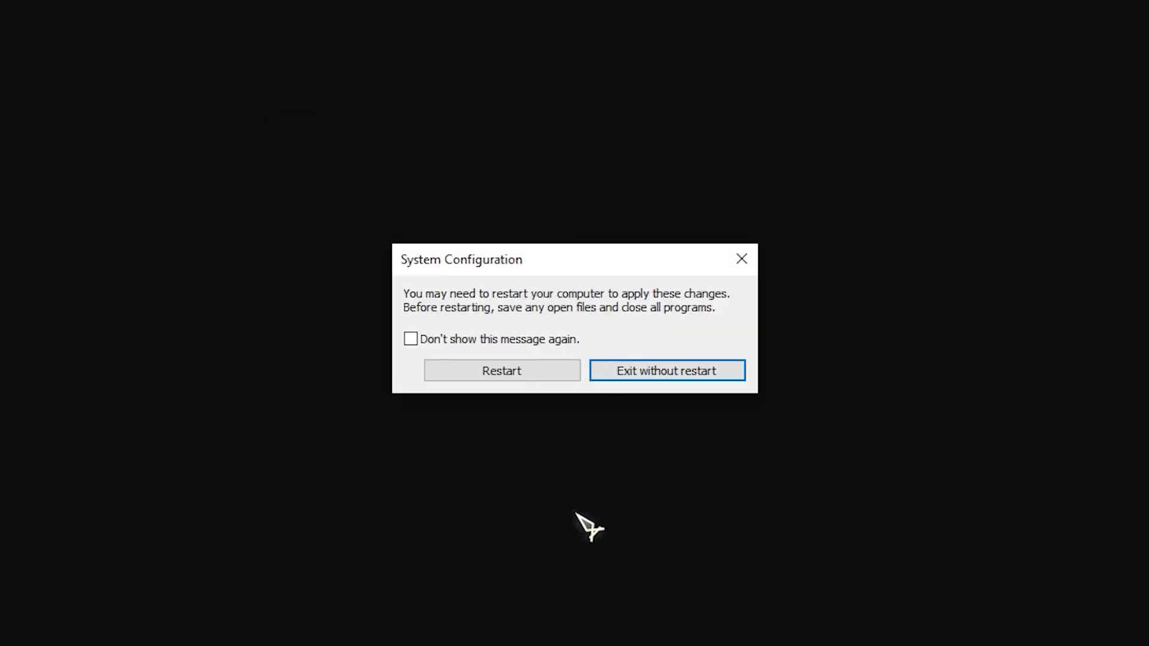
{"action": "left_click", "coordinate": [653, 374]}
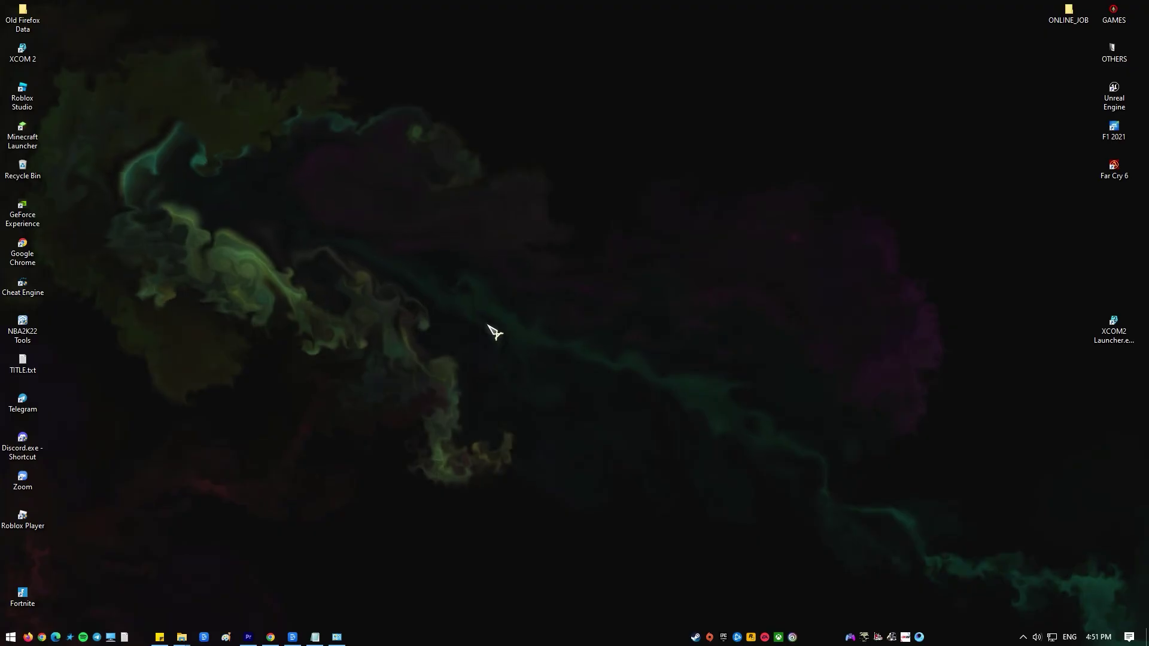
Open Control Panel by running CONTROL.EXE and go to the list of installed programs for uninstalling.
{"action": "key", "text": "super+r"}
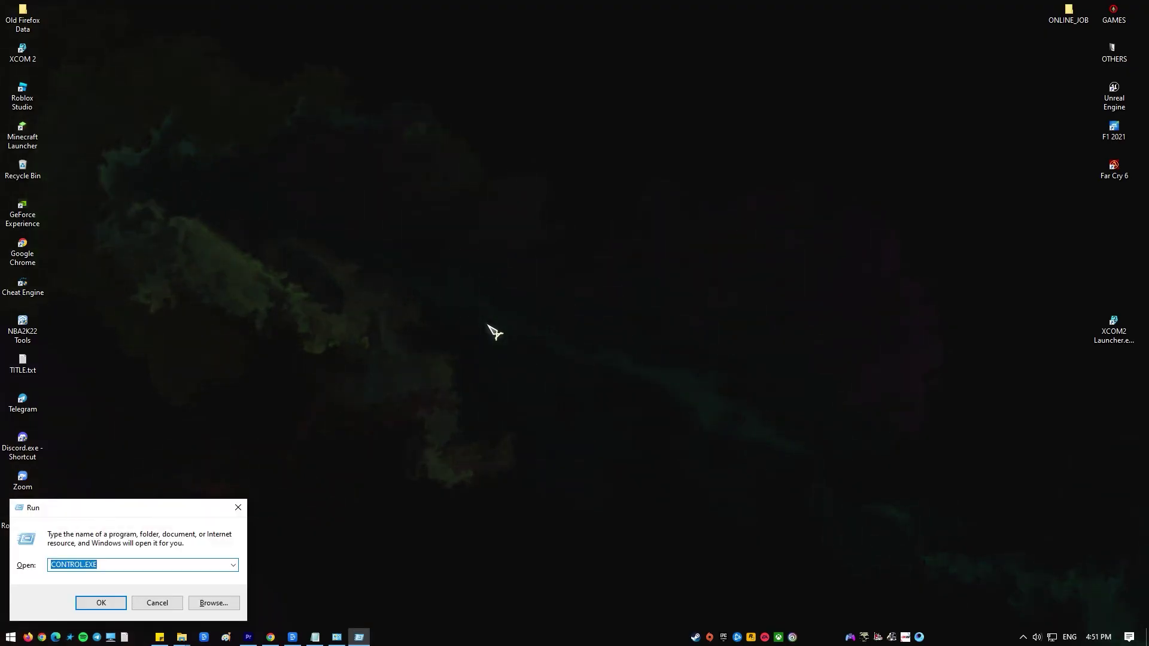
{"action": "left_click", "coordinate": [123, 563]}
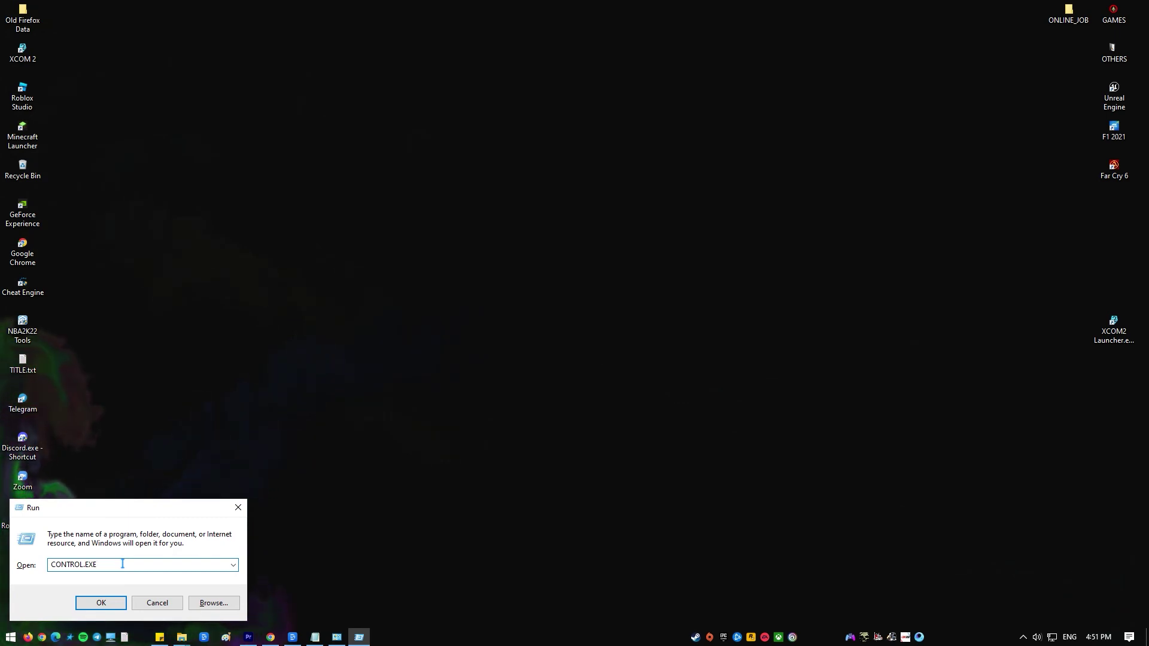
{"action": "left_click", "coordinate": [101, 603]}
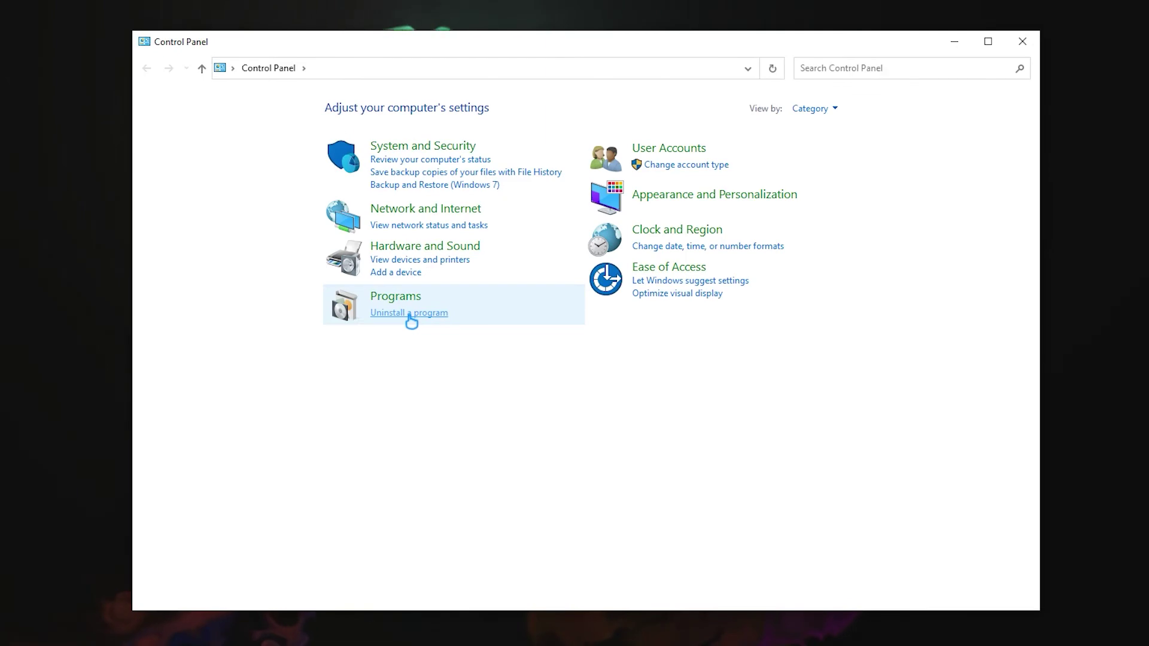
{"action": "left_click", "coordinate": [500, 332]}
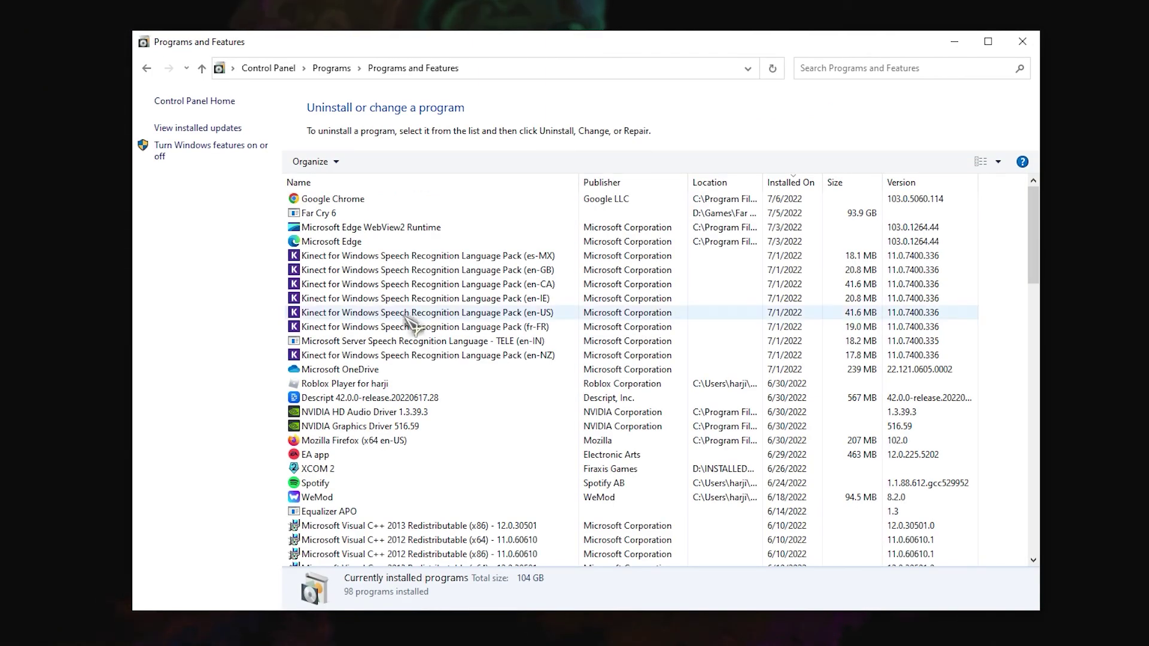
Find NVIDIA GeForce Experience 3.25.1.27 among the installed programs and start uninstalling it.
{"action": "left_click", "coordinate": [366, 327]}
{"action": "key", "text": "n"}
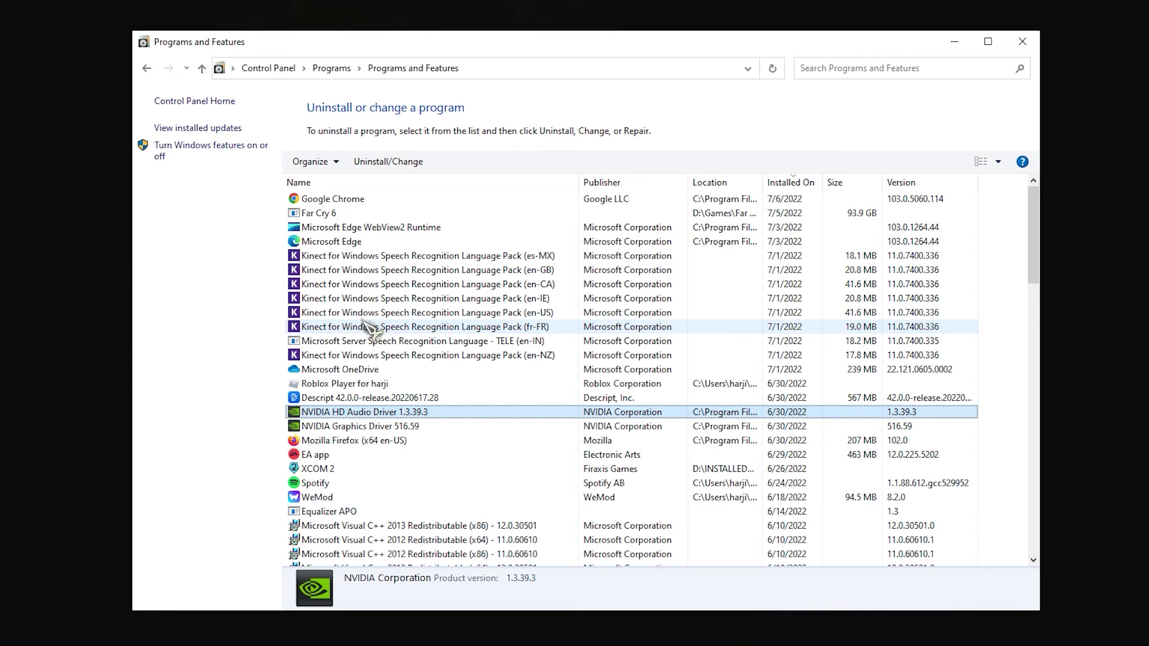
{"action": "key", "text": "n"}
{"action": "key", "text": "n"}
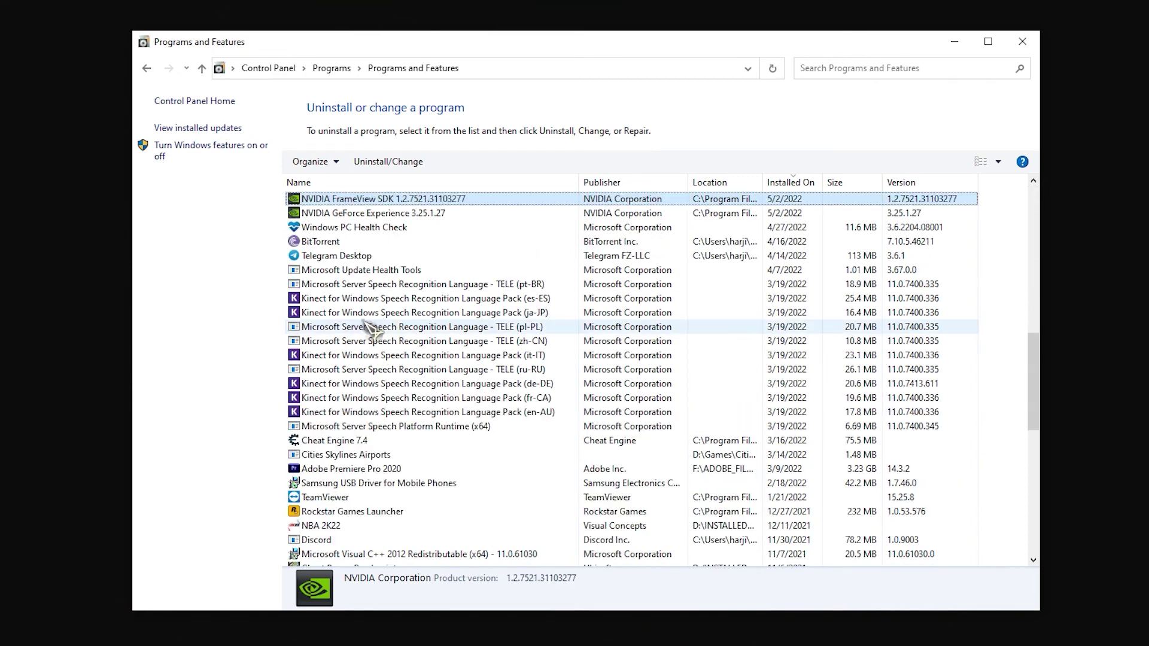
{"action": "left_click", "coordinate": [390, 216]}
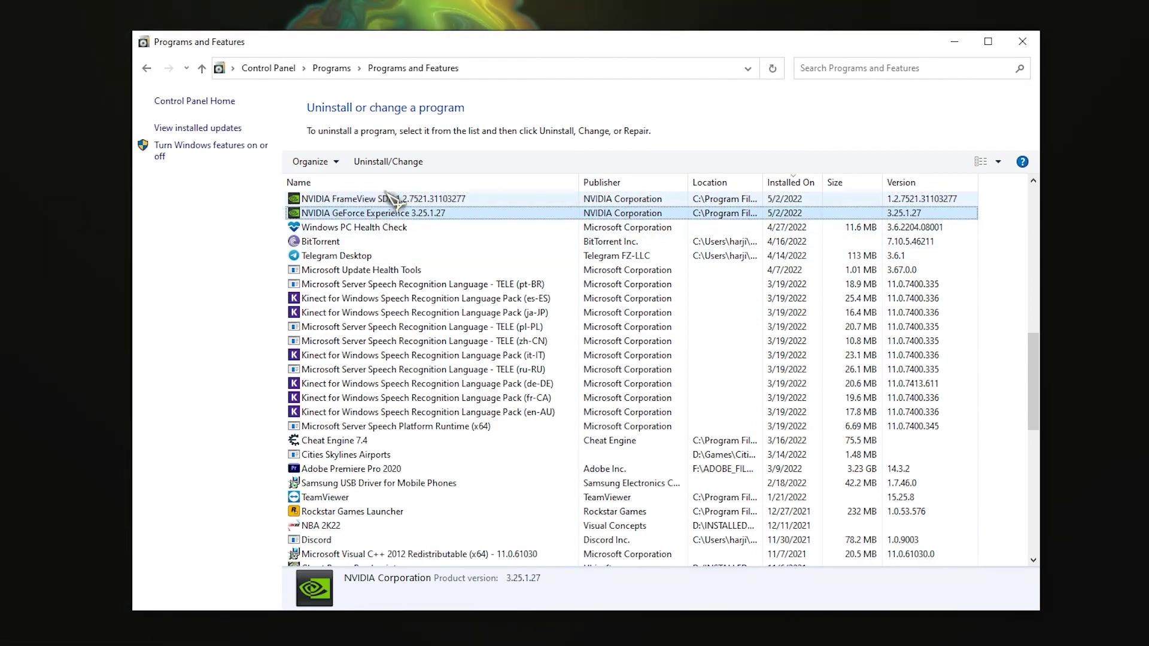
{"action": "left_click", "coordinate": [391, 162]}
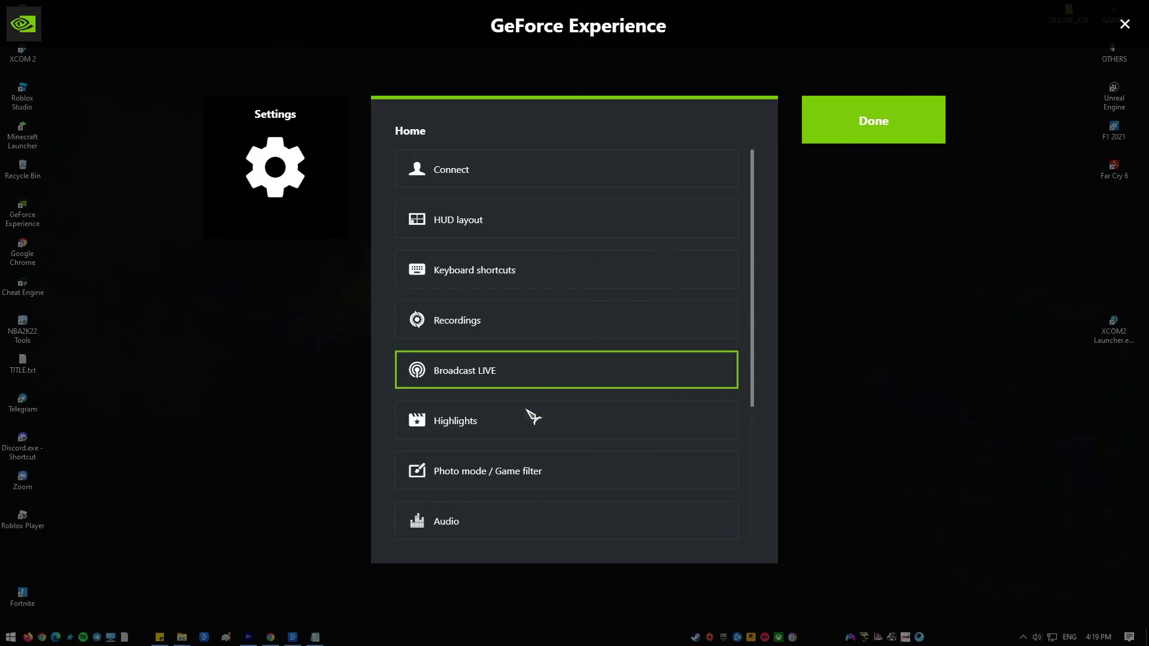
Switch to the GeForce Experience overlay settings and open Performance Monitoring.
{"action": "scroll", "coordinate": [533, 415], "scroll_direction": "down", "scroll_amount": 3}
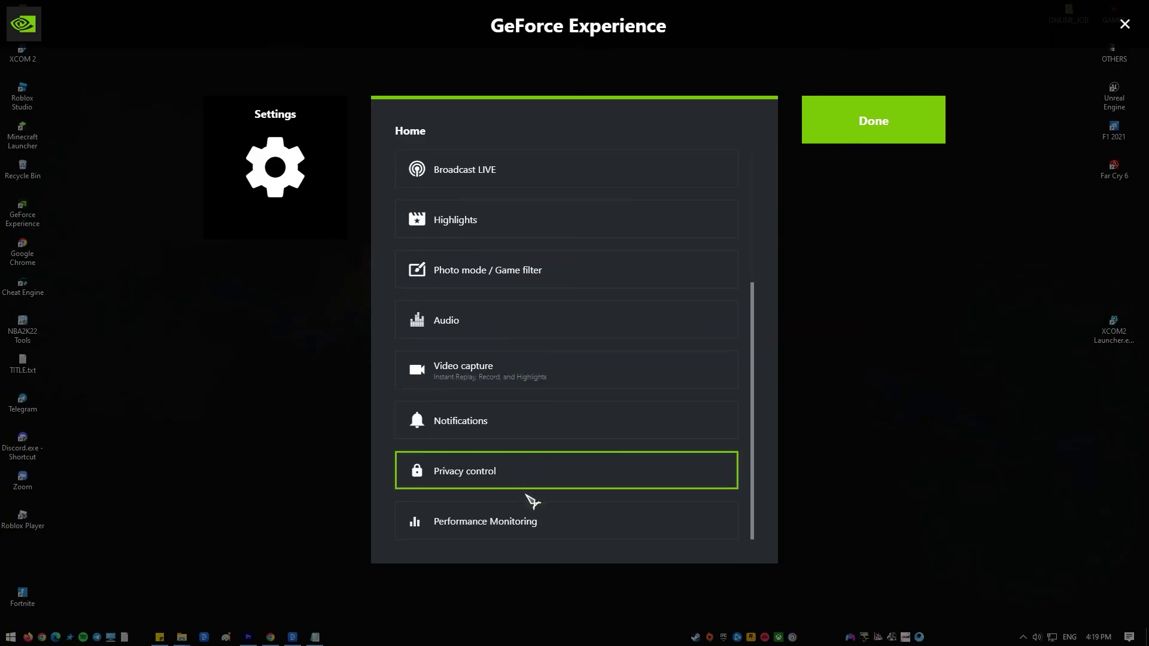
{"action": "left_click", "coordinate": [546, 531]}
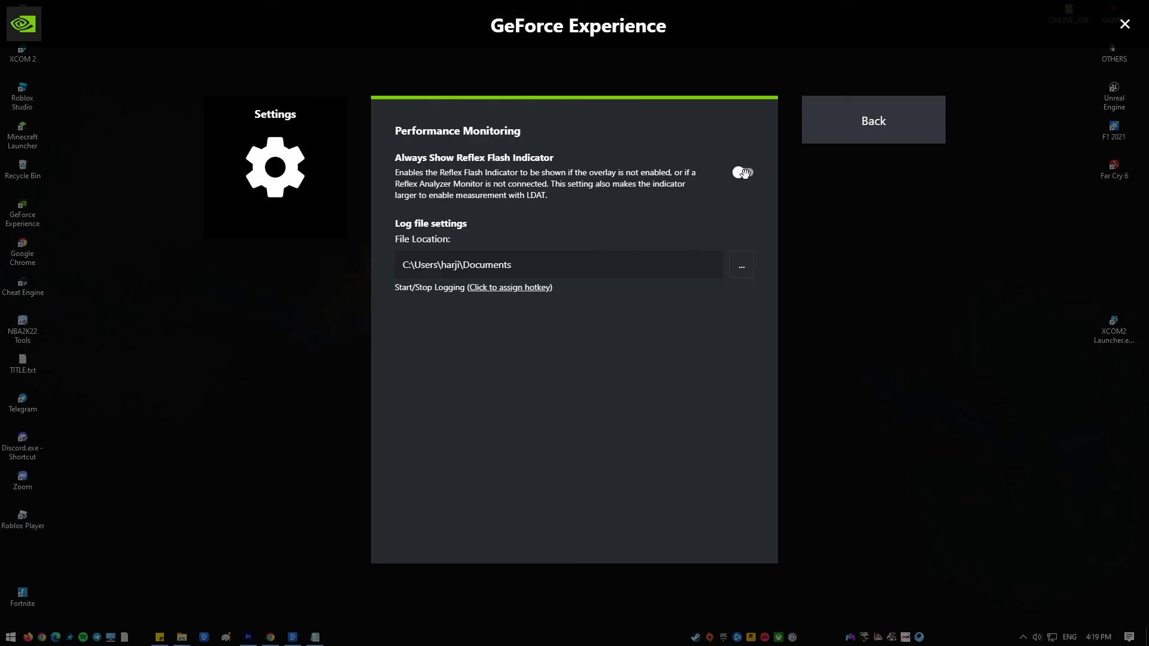